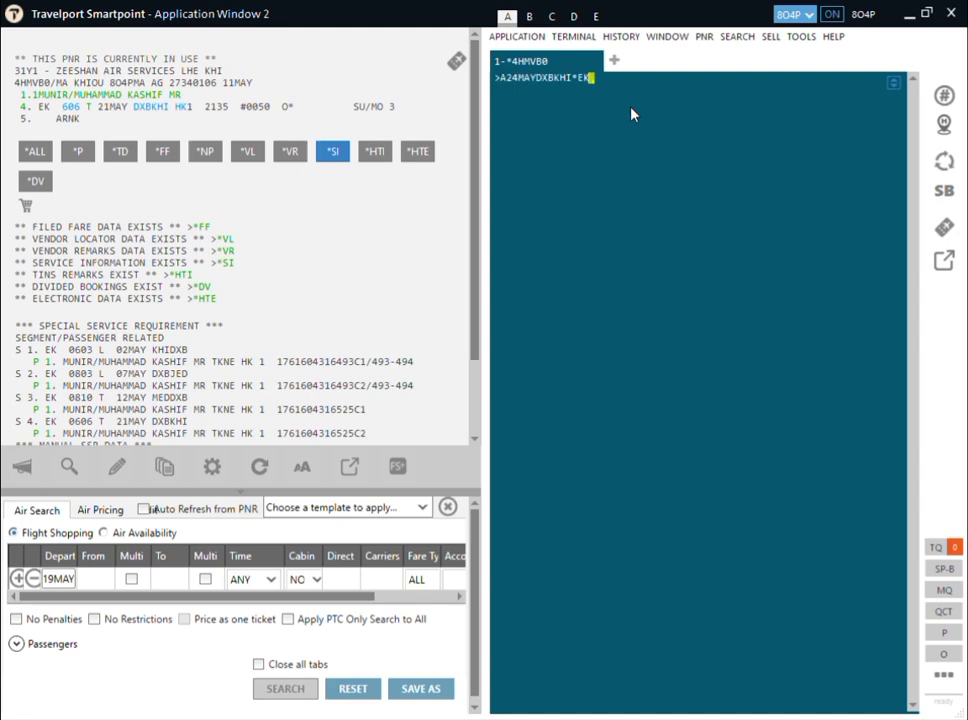
- Display EK availability from DXB to KHI for 24 May and sell a T-class seat on flight EK 606
key("Return")
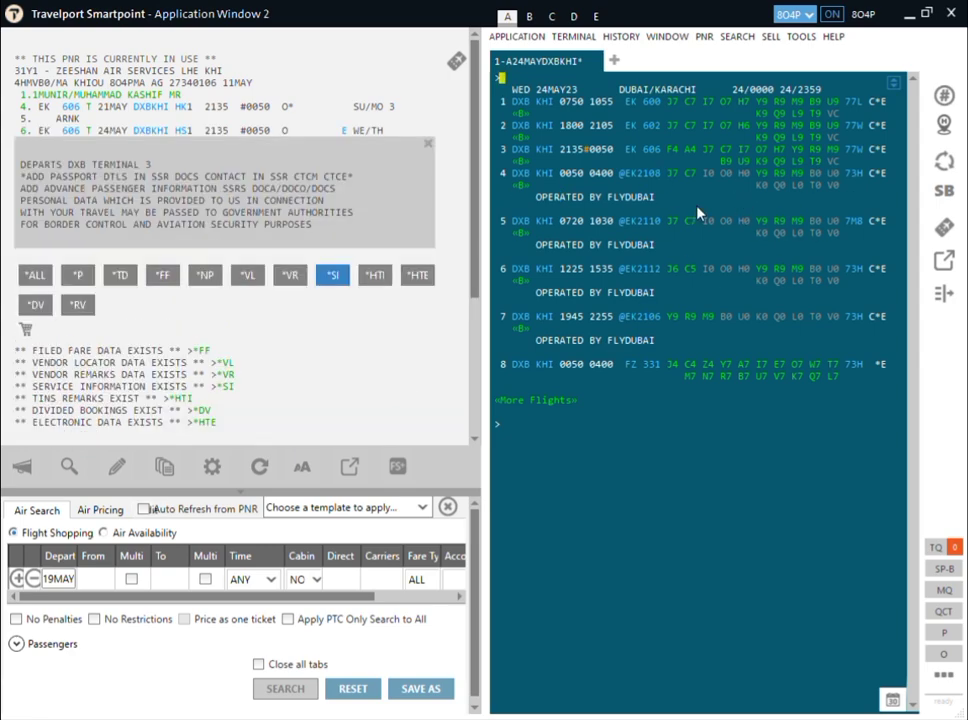
- Open the original electronic ticket for its issue date and begin the fare quote entry FQ.T01MAY23/S1-2@
type("FQ.T")
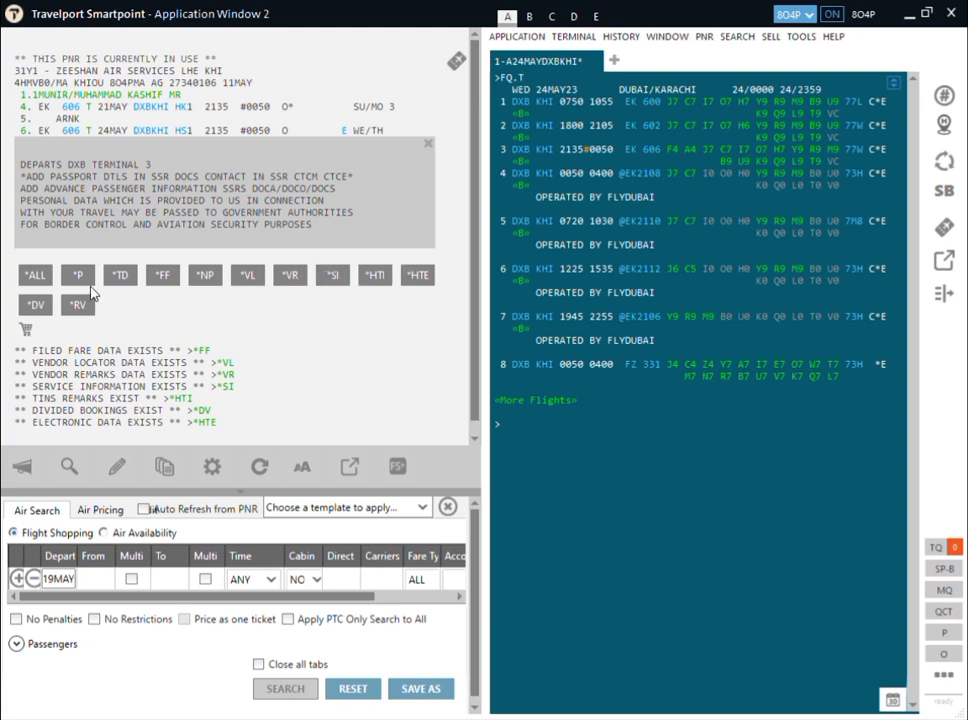
left_click_drag(480, 281, 476, 355)
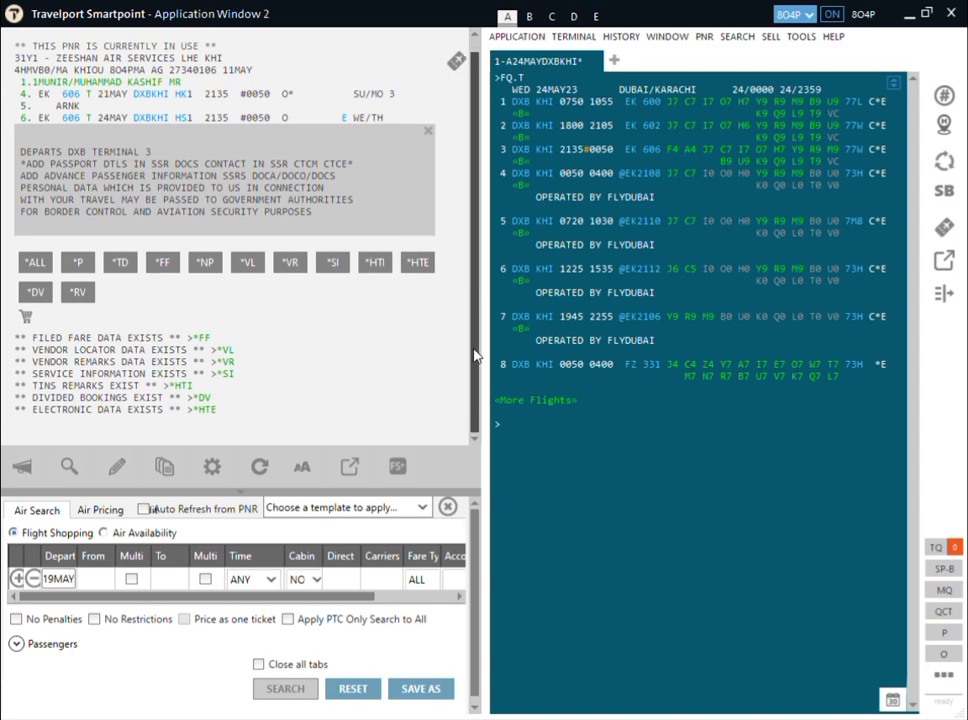
left_click(375, 262)
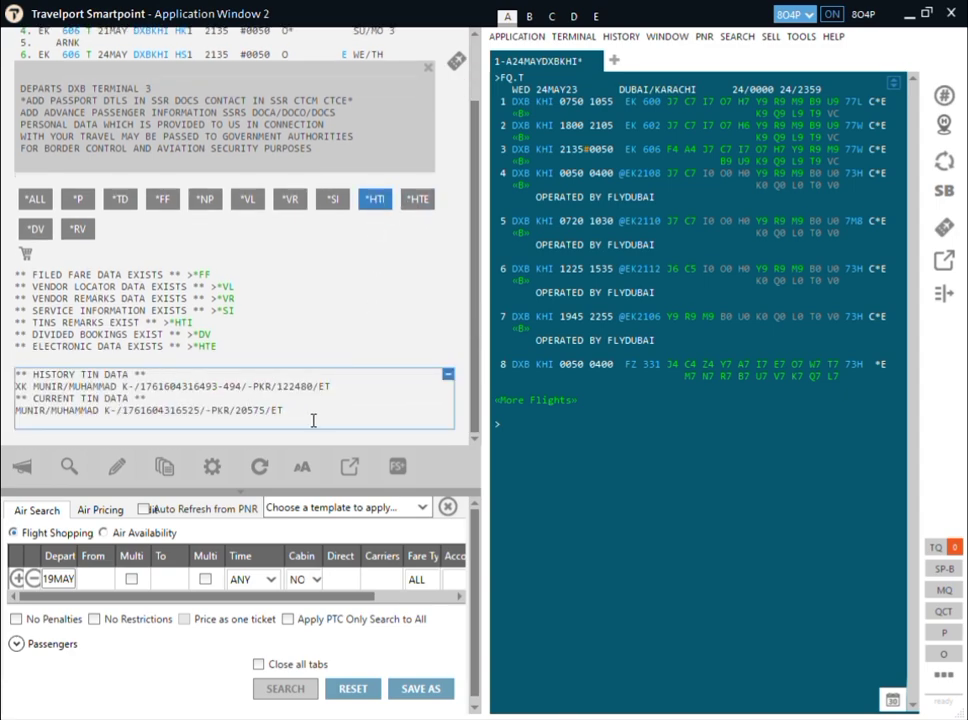
left_click(417, 199)
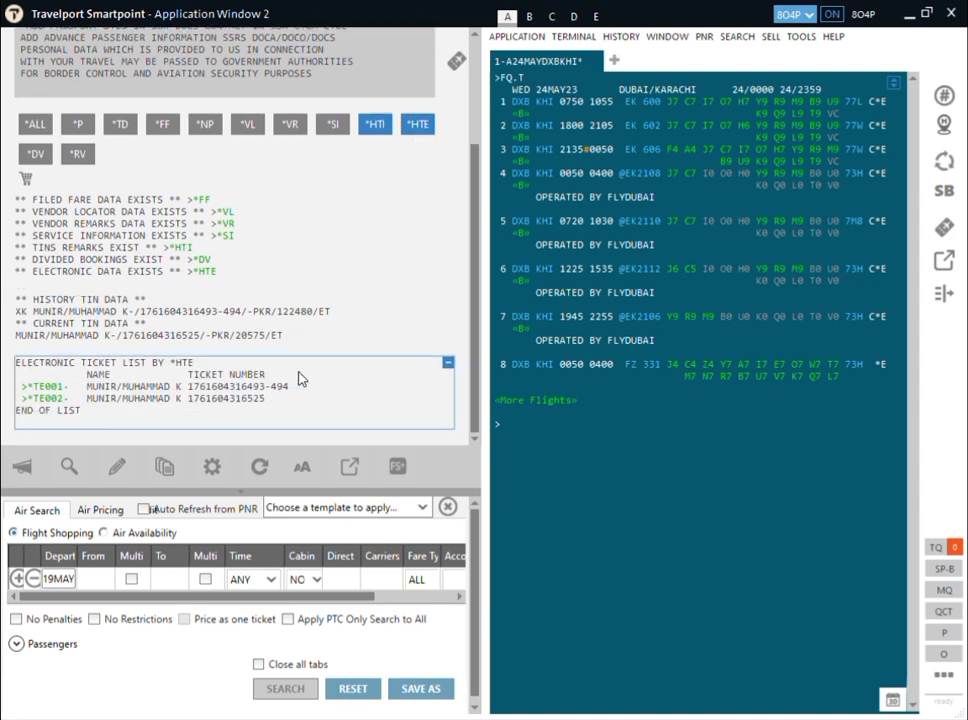
left_click(113, 386)
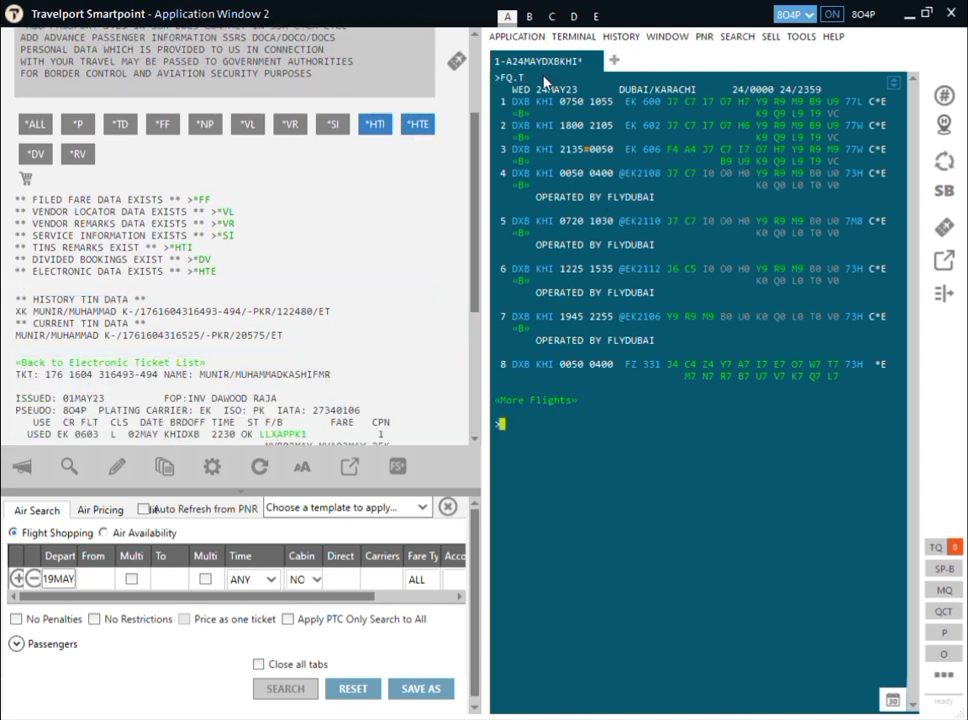
type("01MAY23/S1-2")
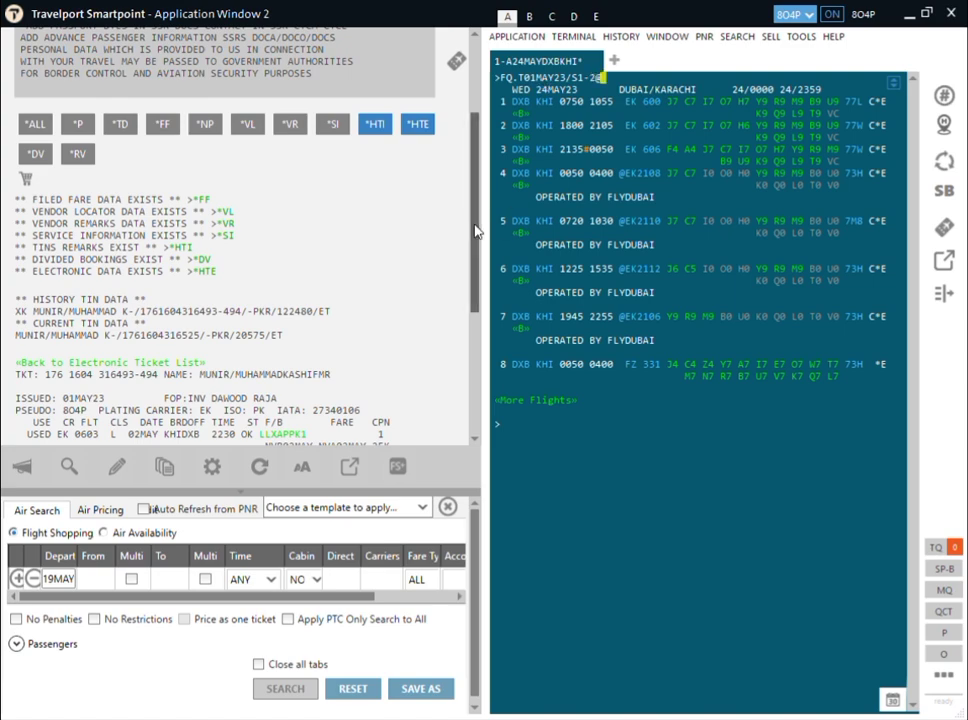
- Copy the first coupon's fare basis LLXAPPK1 from the ticket into the fare quote entry for segments 1-2
left_click_drag(475, 292, 477, 400)
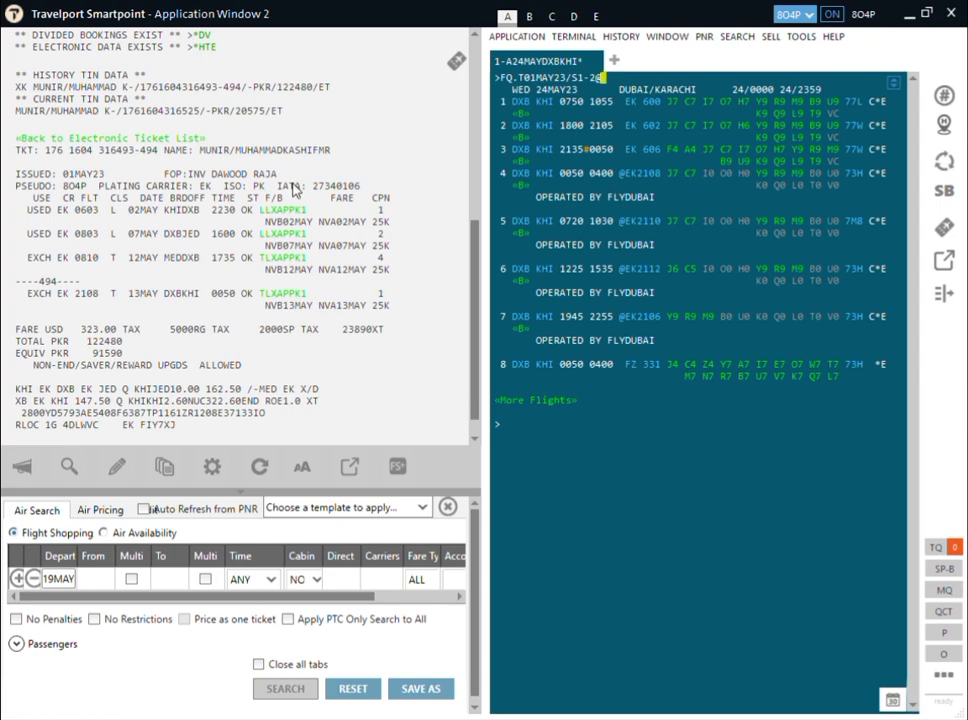
left_click_drag(248, 217, 309, 214)
key("ctrl+c")
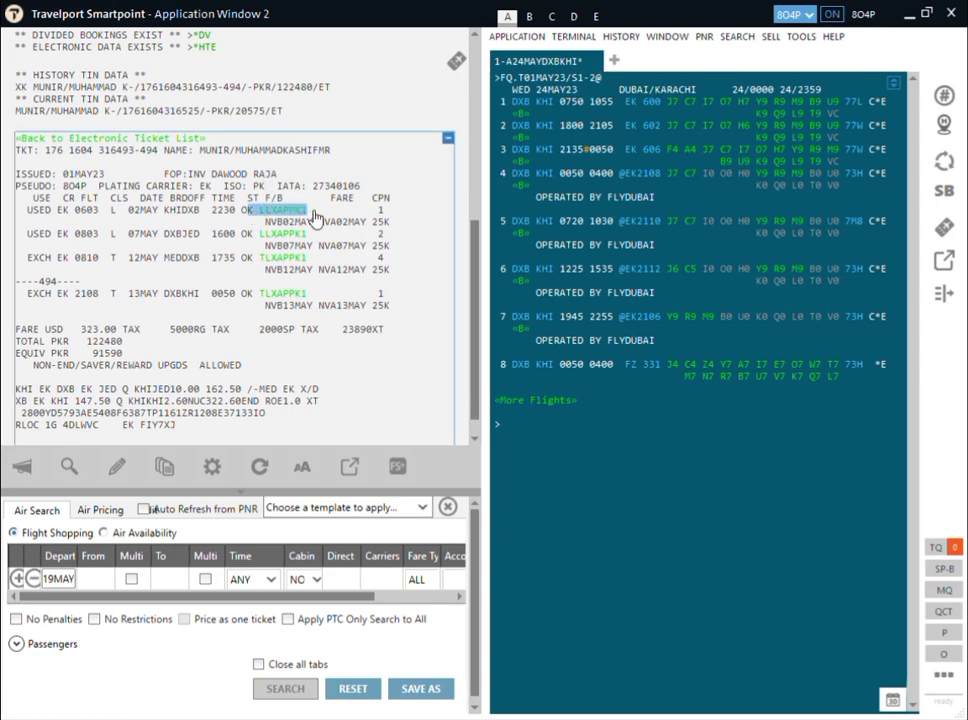
left_click(612, 84)
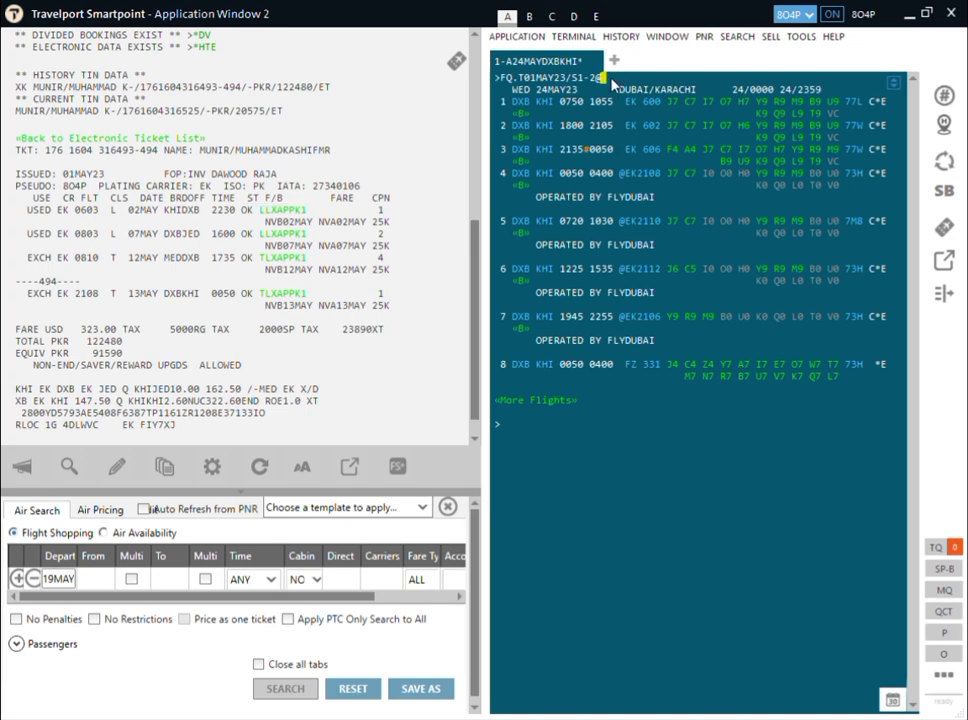
key("ctrl+v")
key("Left")
key("Left")
key("Left")
key("Left")
key("Left")
key("Left")
key("Left")
key("Left")
key("BackSpace")
key("BackSpace")
key("End")
- Add segment 3 to the fare quote entry with the MEDDXB coupon's fare basis TLXAPPK1, copied from the ticket
type("/S3@")
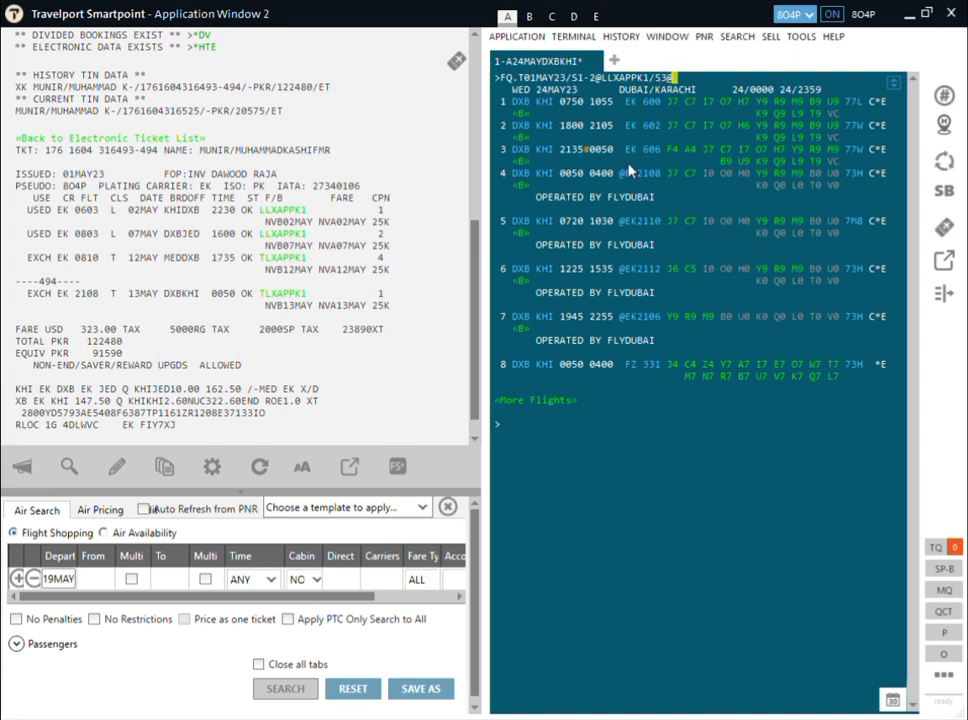
left_click_drag(242, 259, 312, 265)
key("ctrl+c")
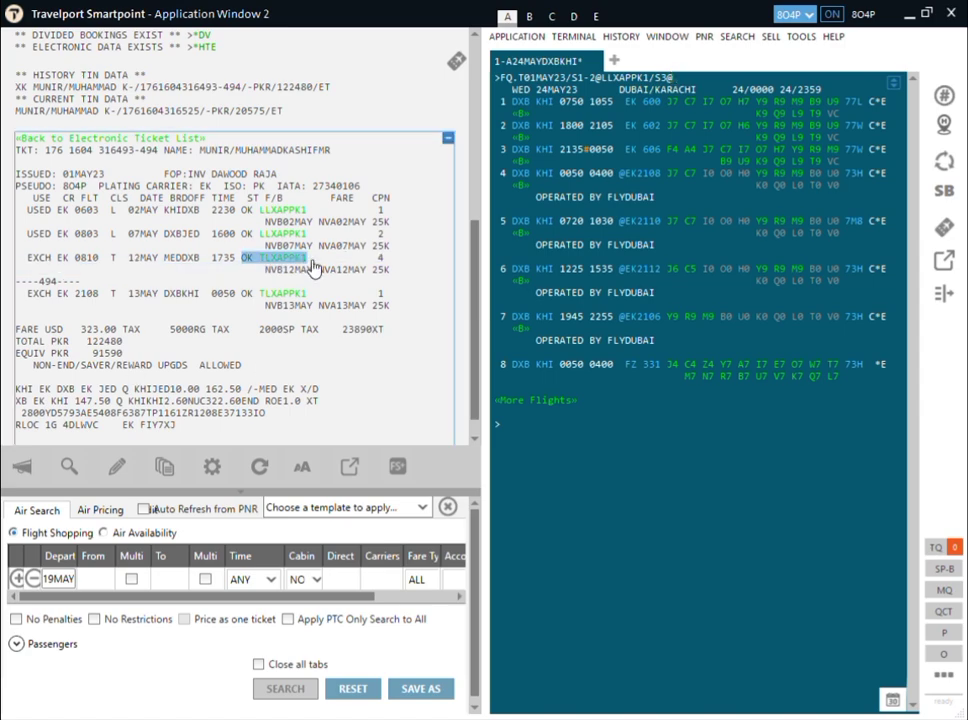
left_click(690, 80)
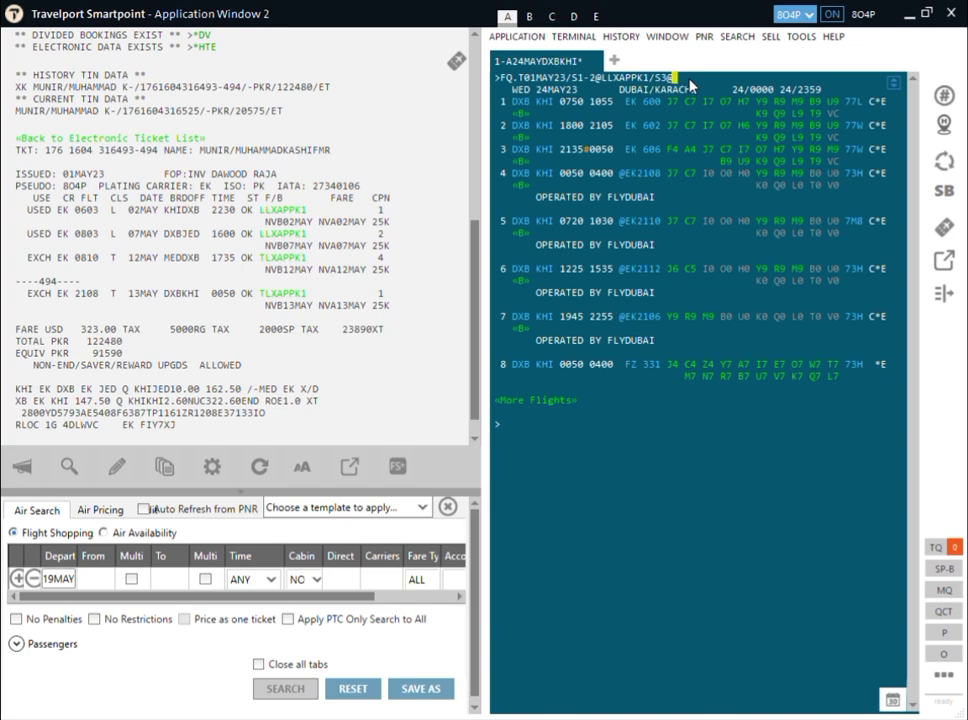
key("ctrl+v")
left_click(689, 80)
key("BackSpace")
key("BackSpace")
key("BackSpace")
- Extend the fare quote entry with /S6@ for the new 24 May DXBKHI segment listed in the booking
scroll(310, 110, "up", 8)
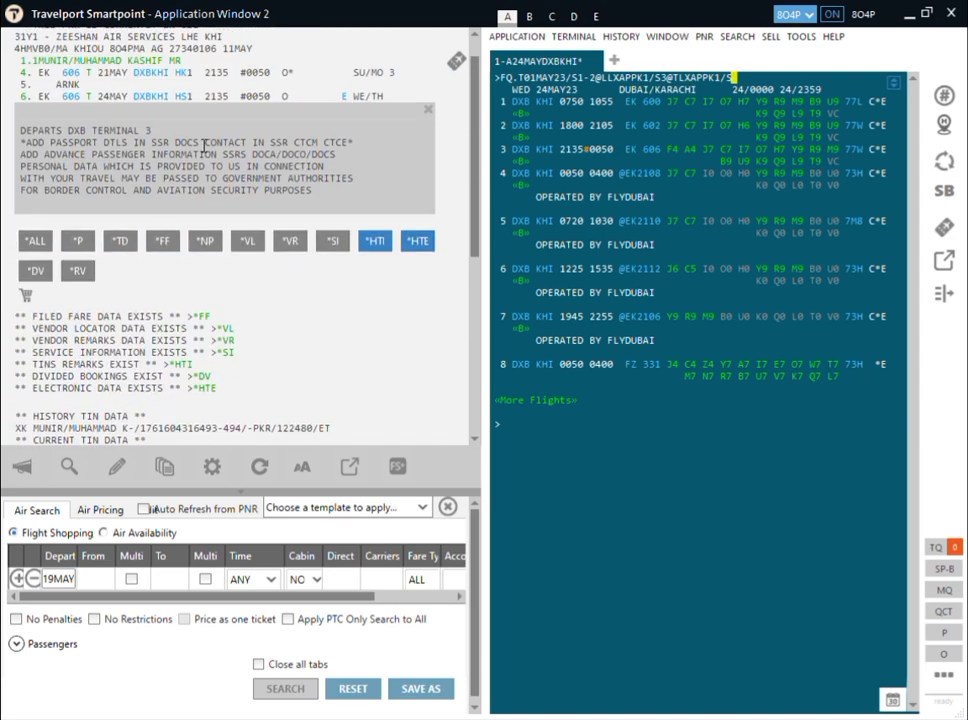
scroll(205, 147, "up", 2)
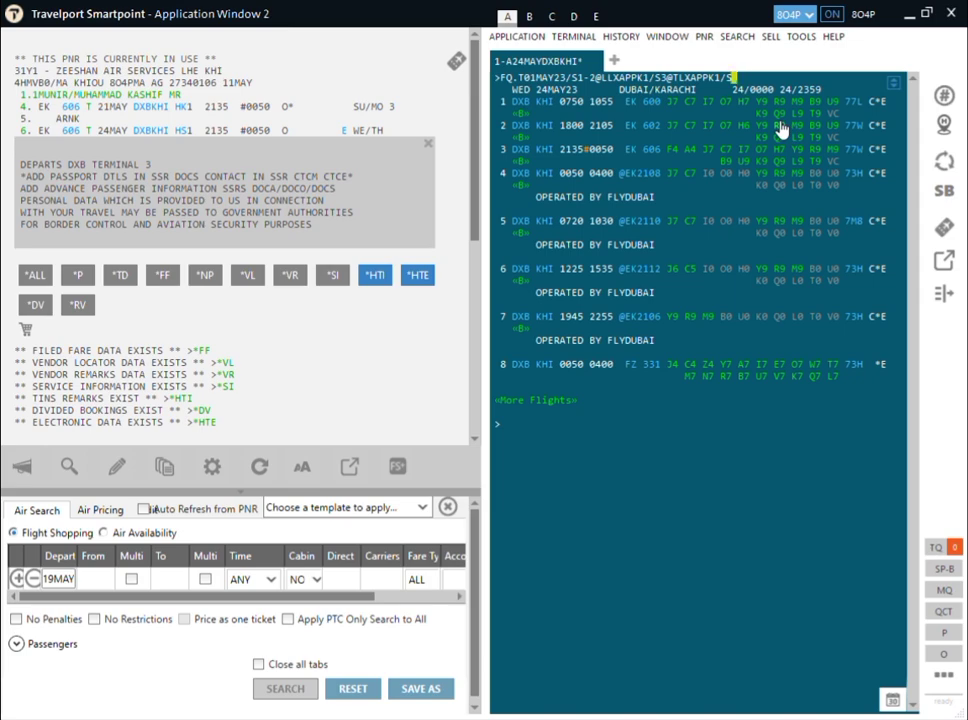
type("6@")
- Copy the DXBKHI coupon's fare basis TLXAPPK1 after S6@ without the OK status, and run the fare quote
scroll(370, 362, "down", 3)
scroll(368, 362, "down", 2)
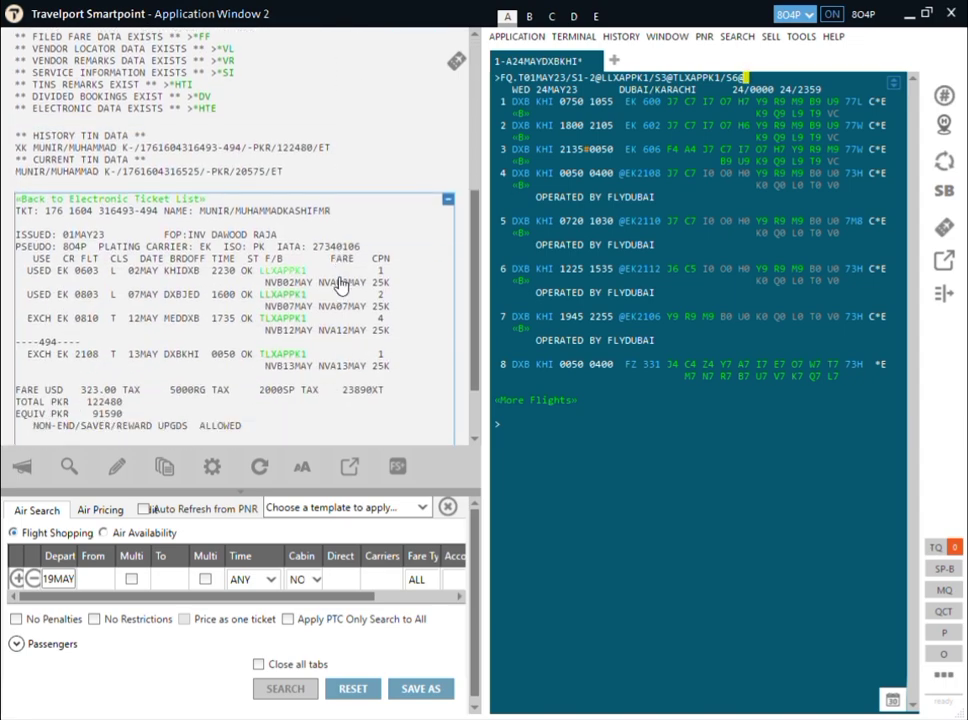
scroll(309, 226, "up", 4)
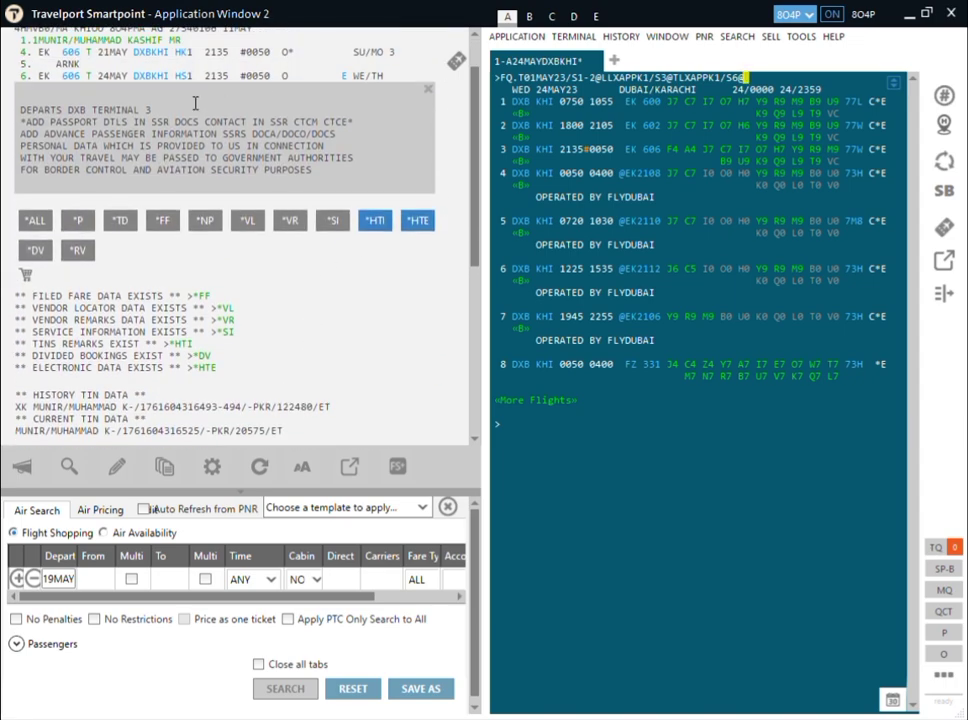
scroll(212, 163, "down", 5)
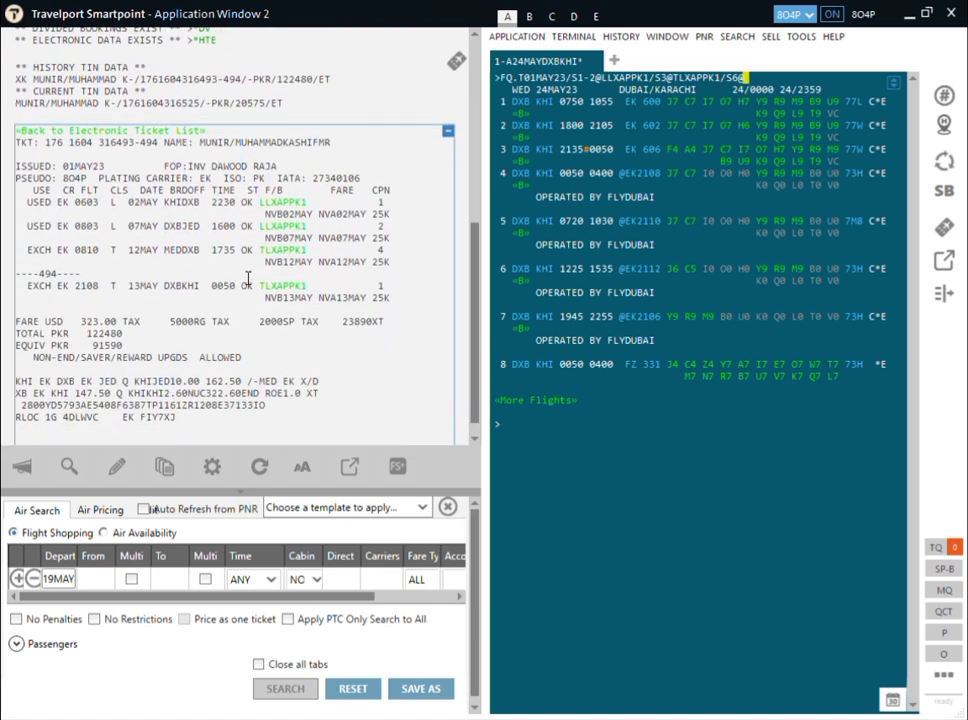
left_click_drag(243, 287, 310, 293)
key("ctrl+c")
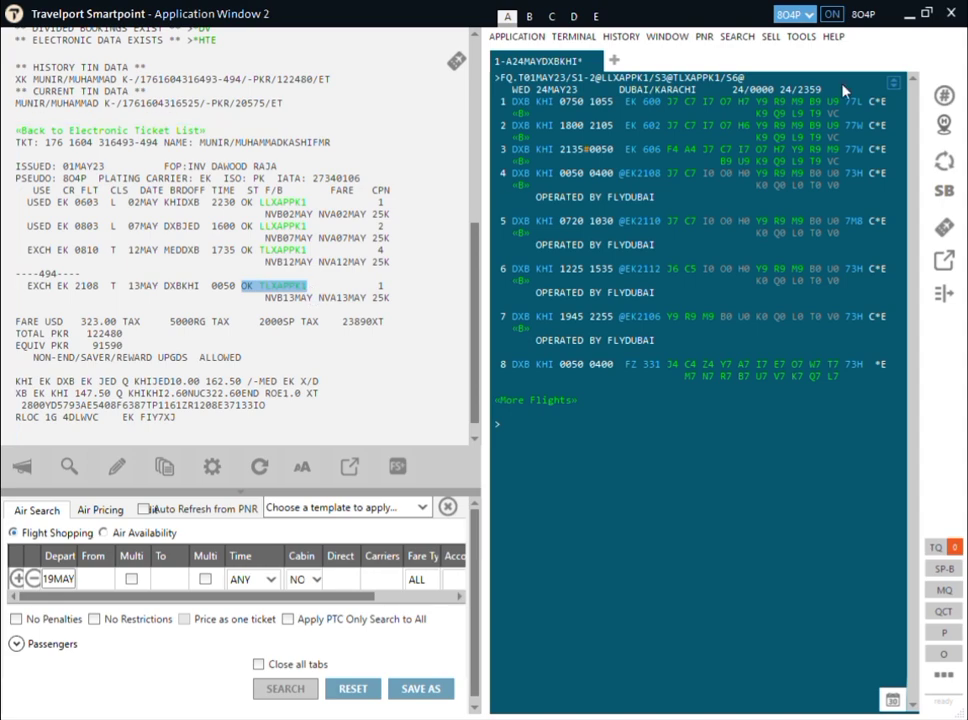
left_click(778, 83)
key("ctrl+v")
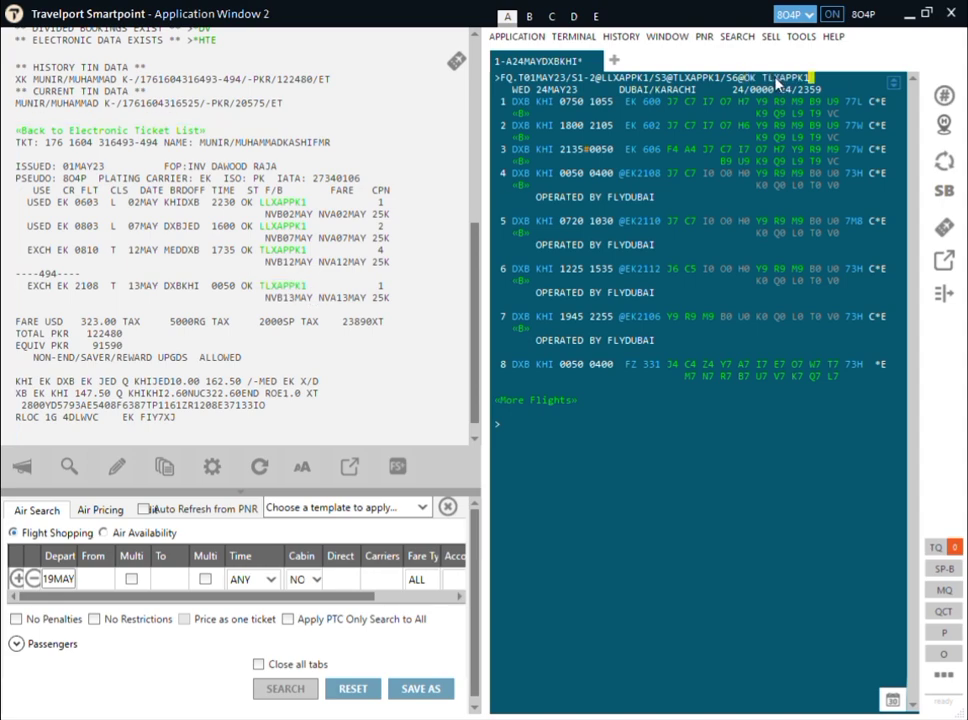
key("BackSpace")
key("BackSpace")
key("BackSpace")
left_click(800, 83)
key("Return")
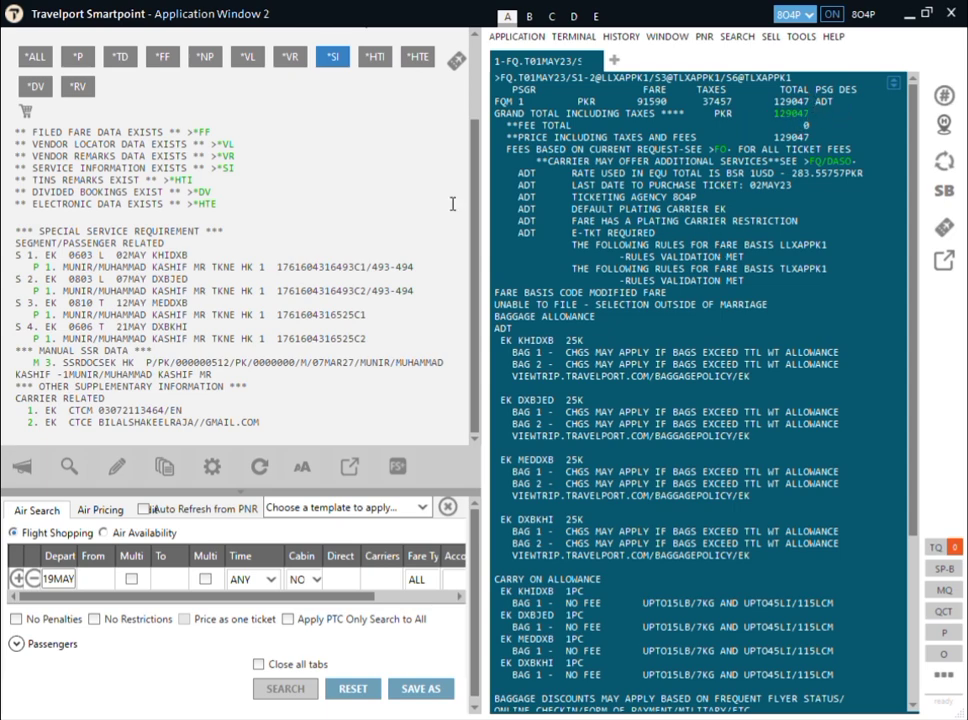
- Reopen the original electronic ticket and compare its equivalent PKR fare with the base fare in the new quote
left_click(334, 57)
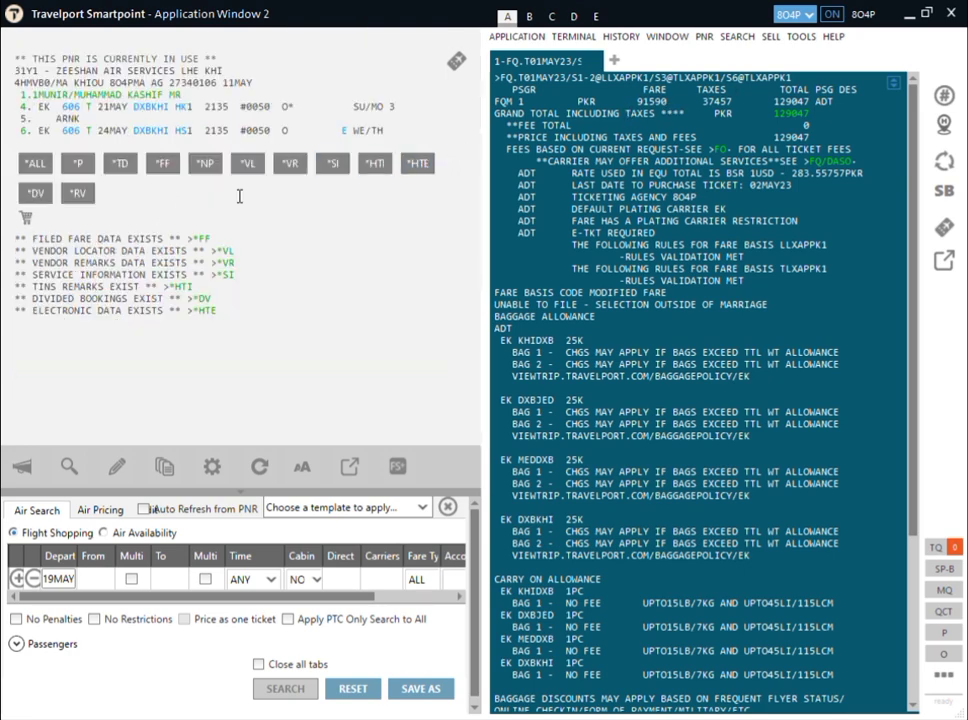
left_click(415, 164)
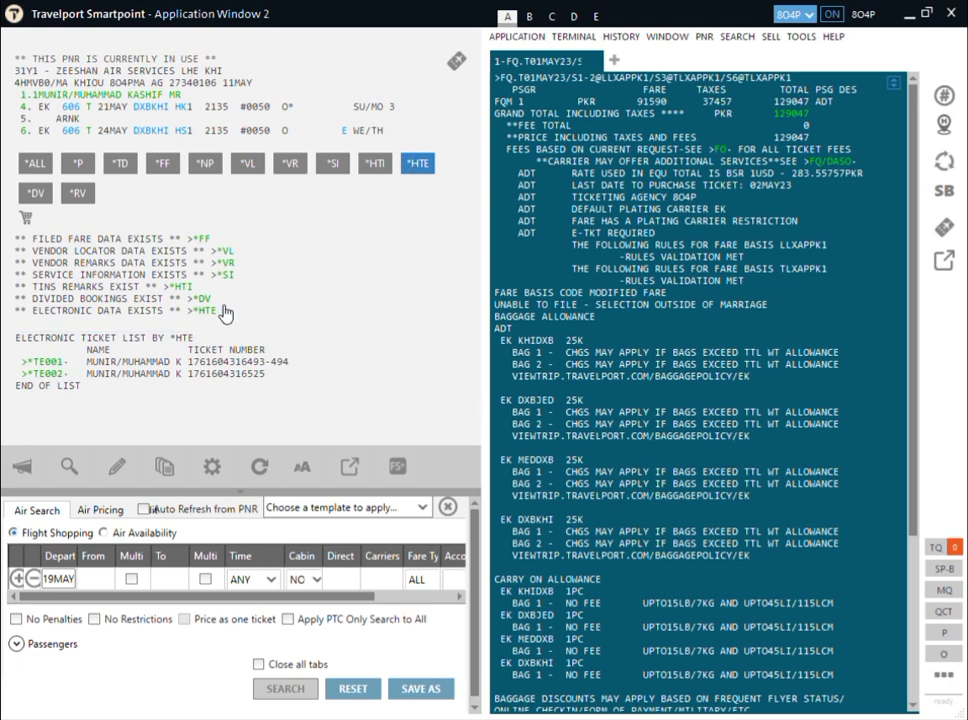
scroll(224, 313, "down", 2)
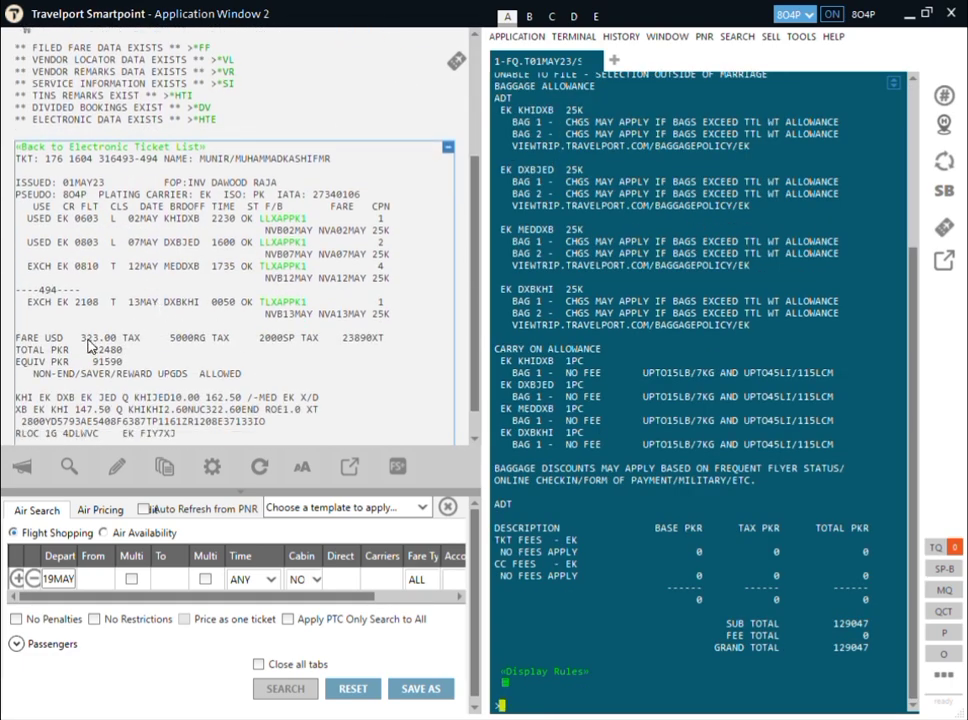
scroll(594, 180, "up", 5)
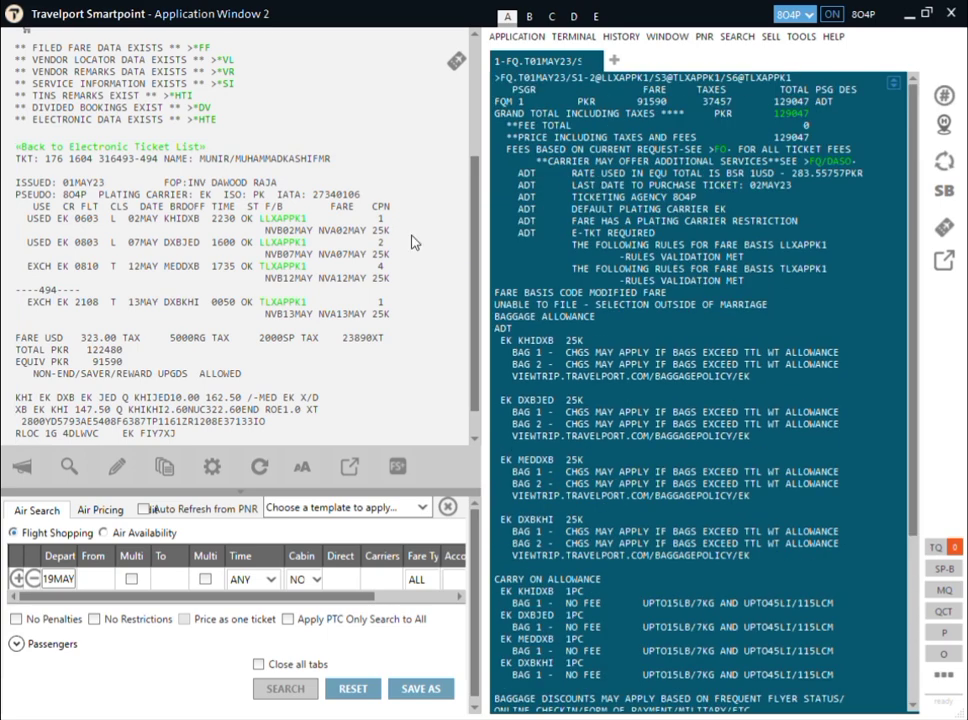
scroll(211, 215, "up", 3)
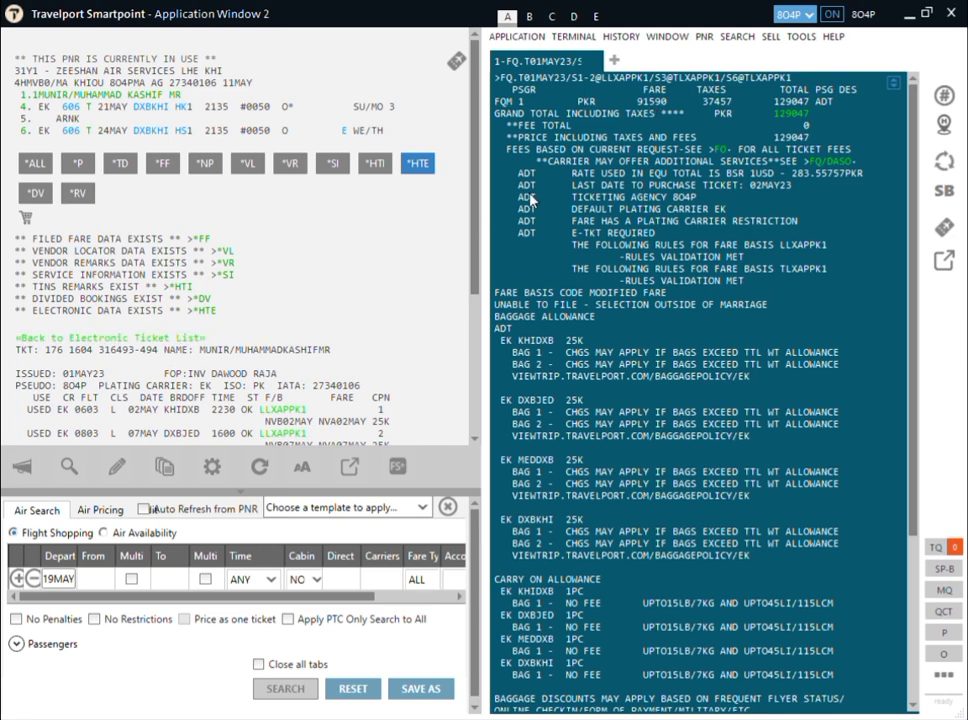
scroll(170, 347, "down", 3)
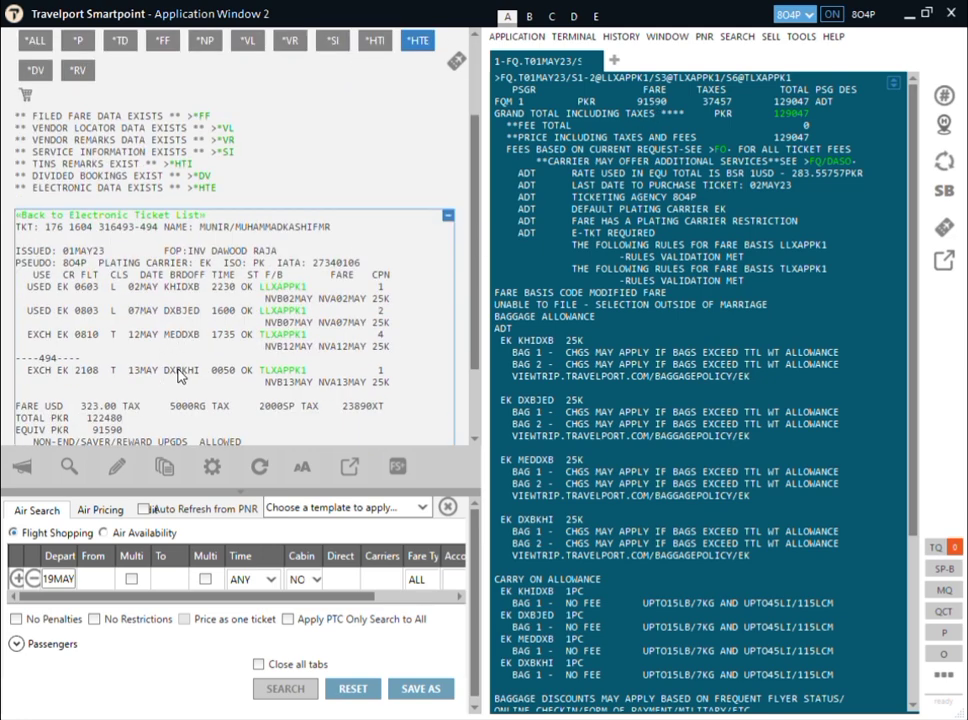
scroll(135, 285, "down", 3)
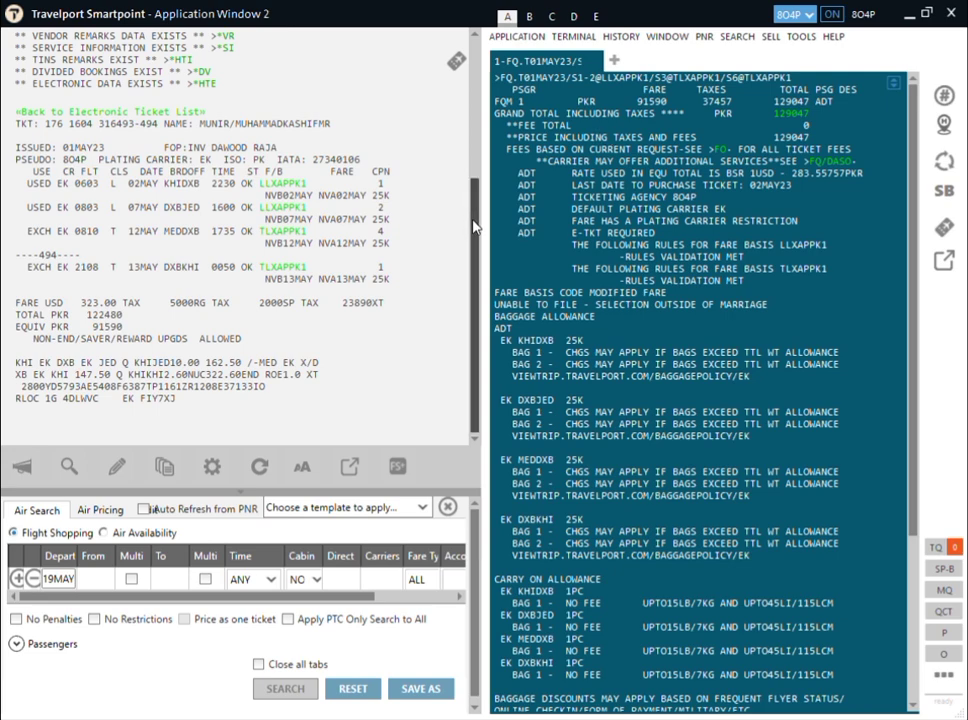
left_click_drag(646, 102, 654, 102)
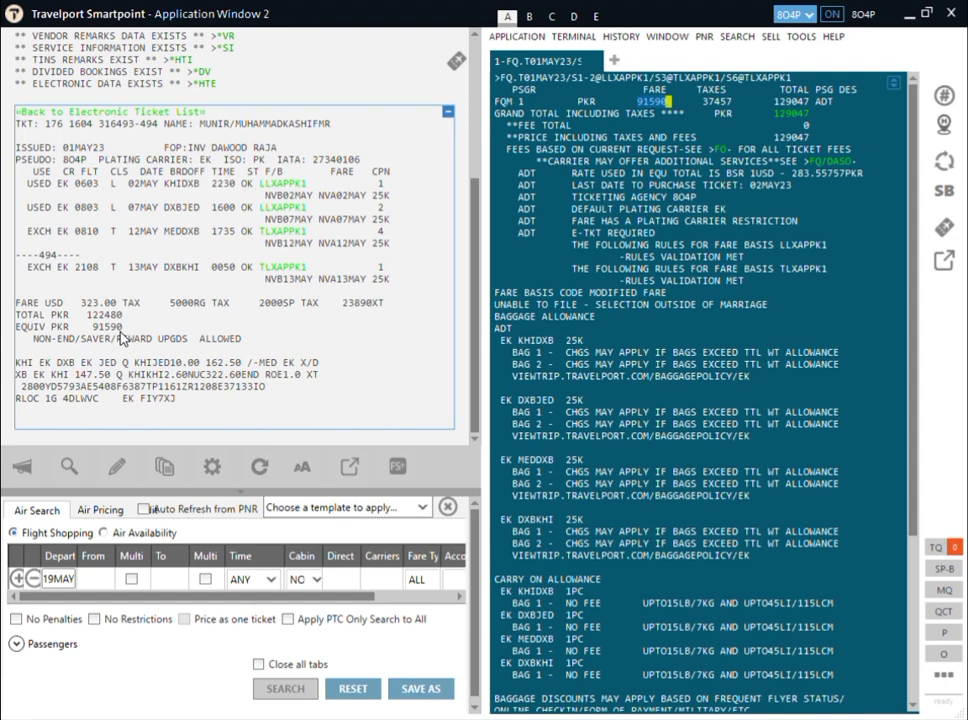
- Open the second, reissued electronic ticket and compare its fare and taxes with the new quote
left_click(135, 111)
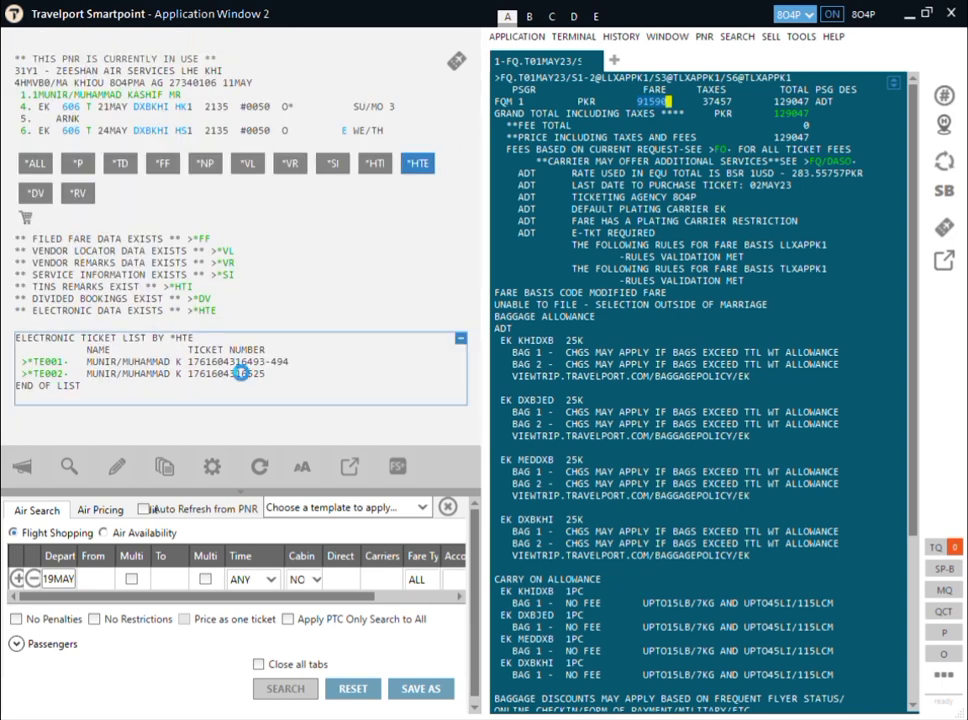
left_click(246, 374)
scroll(193, 355, "down", 3)
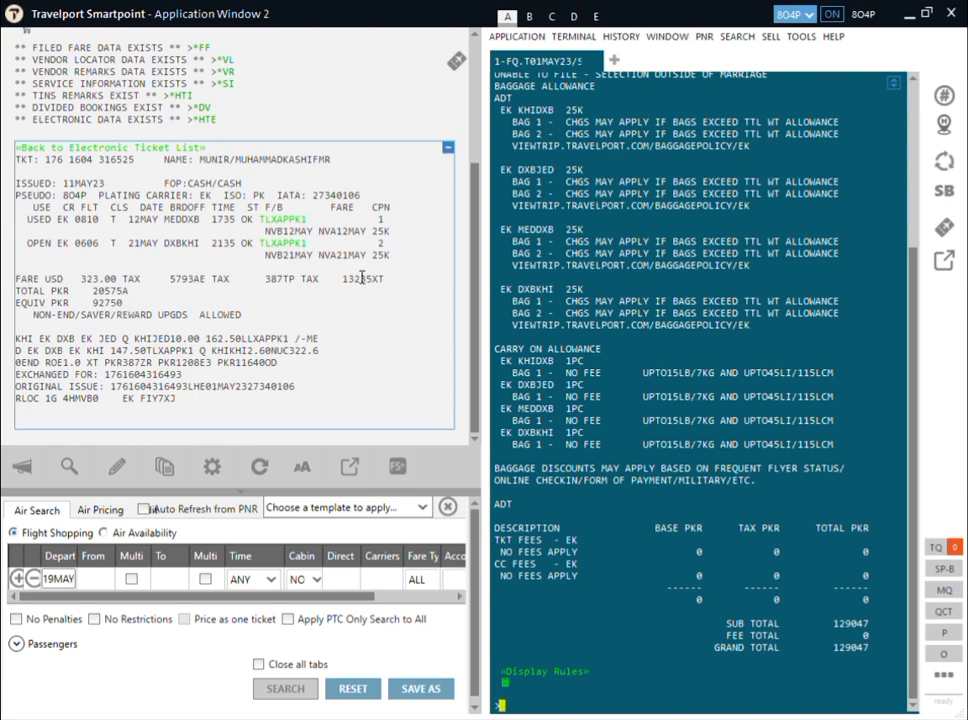
scroll(755, 333, "up", 5)
scroll(755, 333, "up", 1)
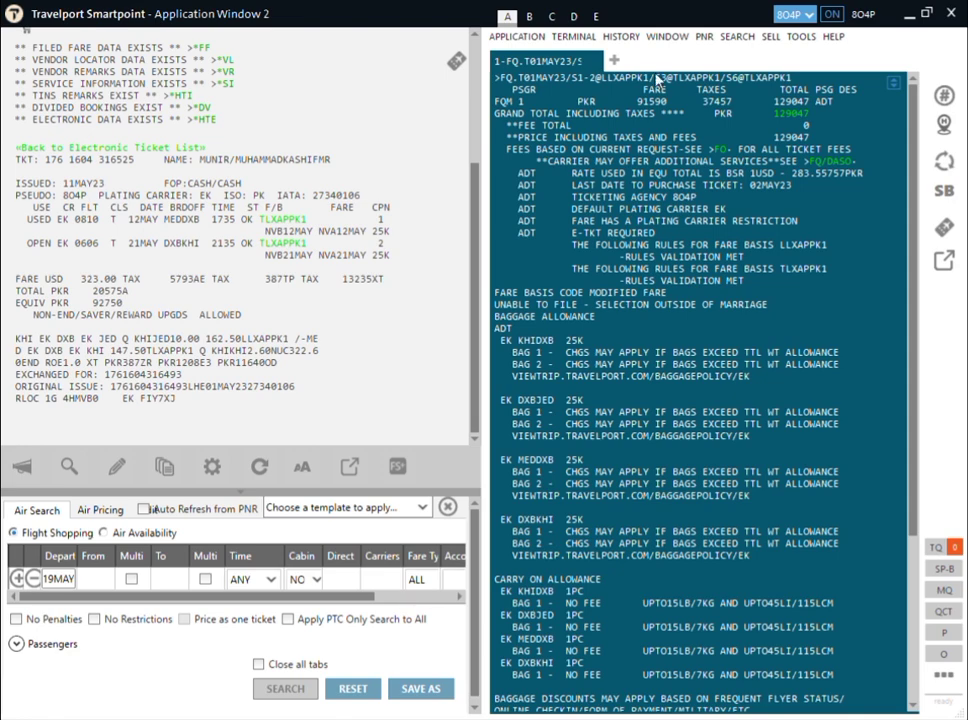
- Replace the fare quote entry with *HTE and run it to list the electronic tickets in the terminal
left_click_drag(793, 78, 514, 60)
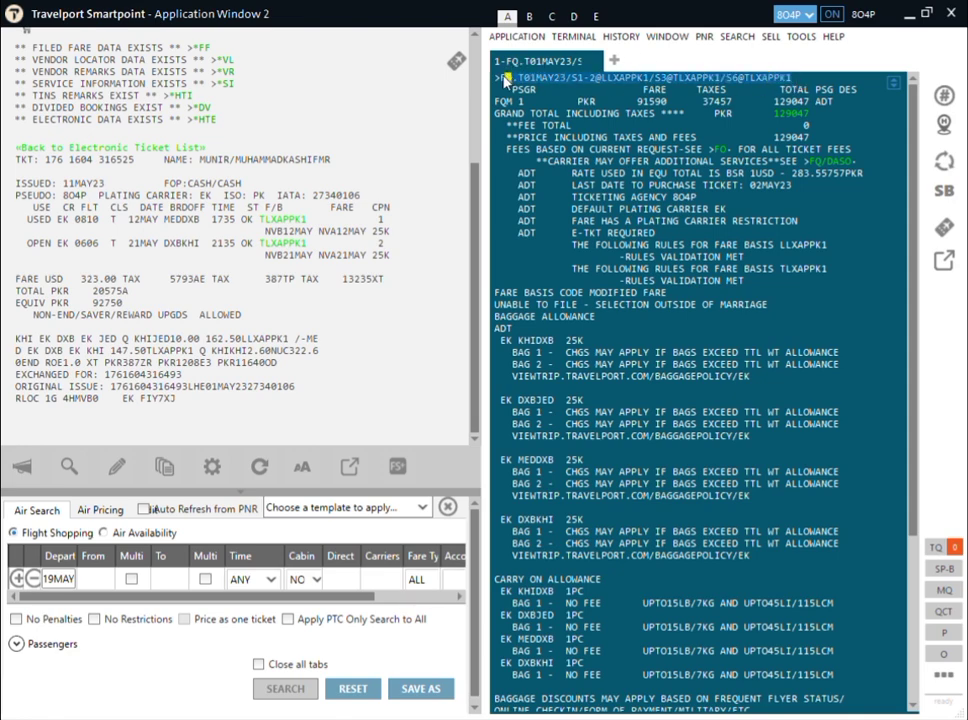
key("BackSpace")
type("*HT")
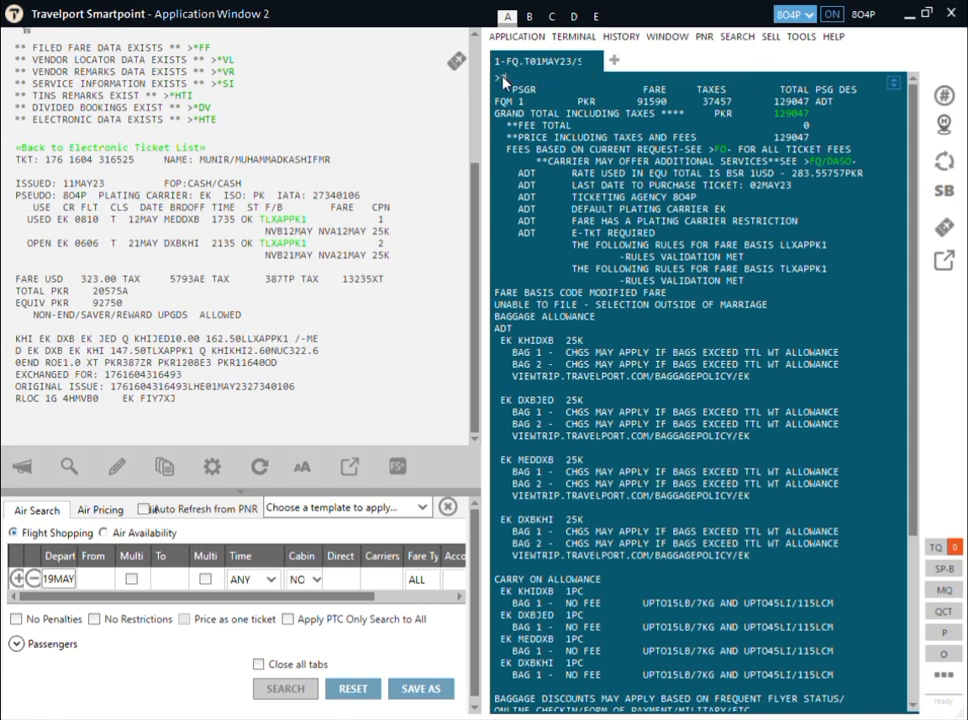
type("E")
key("Return")
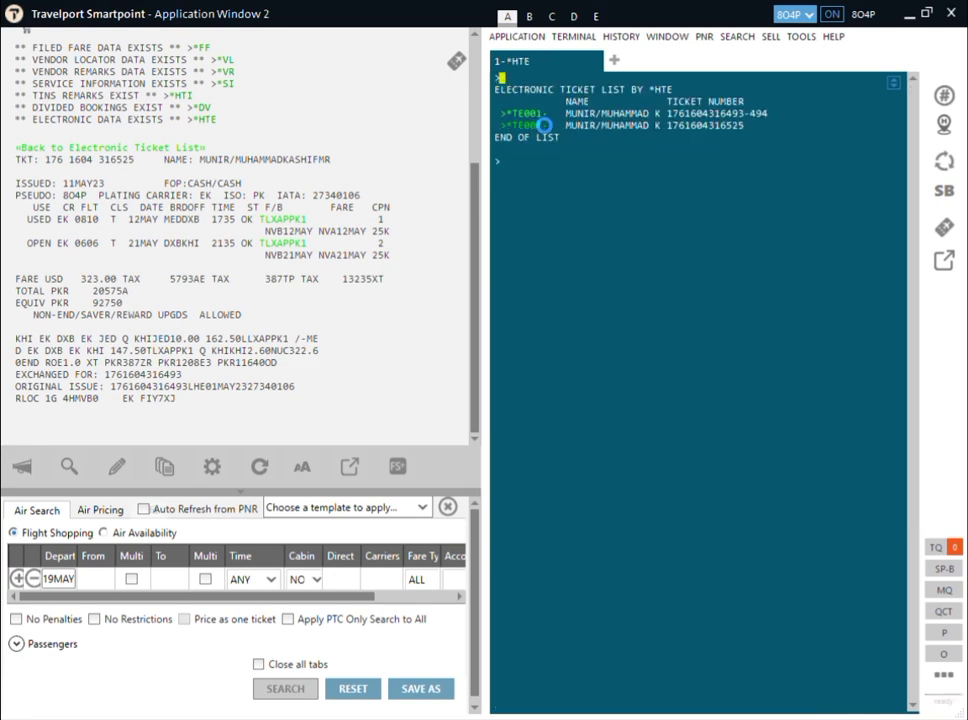
- Open the original ticket in the terminal and display the historical Emirates Karachi-Jeddah return fares with FDKHIJED02MAY23-RT/EK.T01MAY23-T
left_click(537, 118)
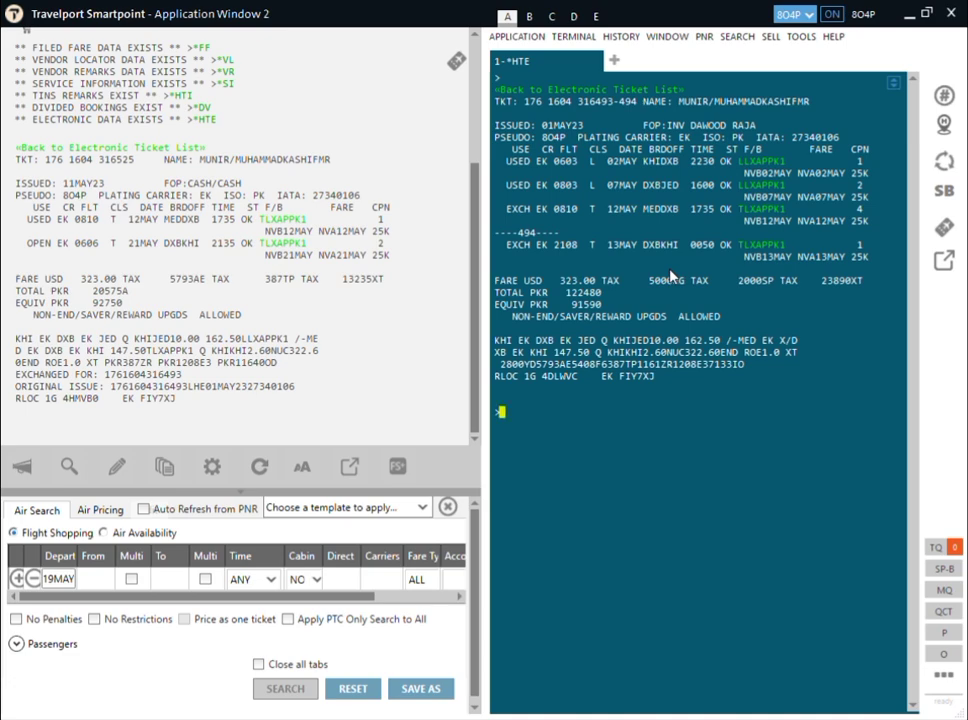
type("FDKHIJED02MAY23")
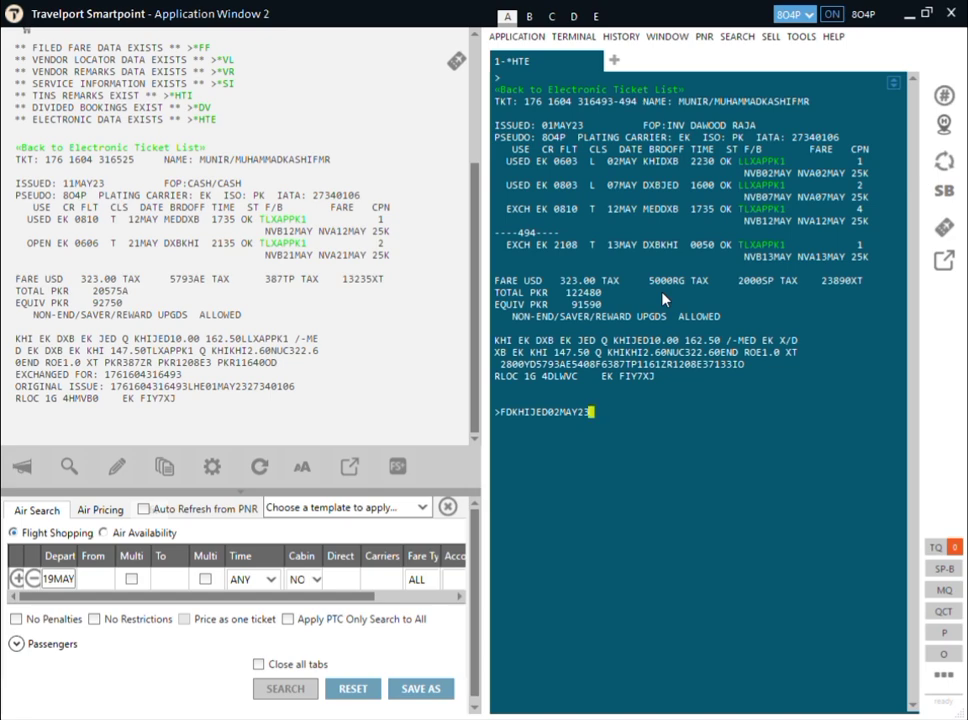
type("-RT/EK.T01MAY23")
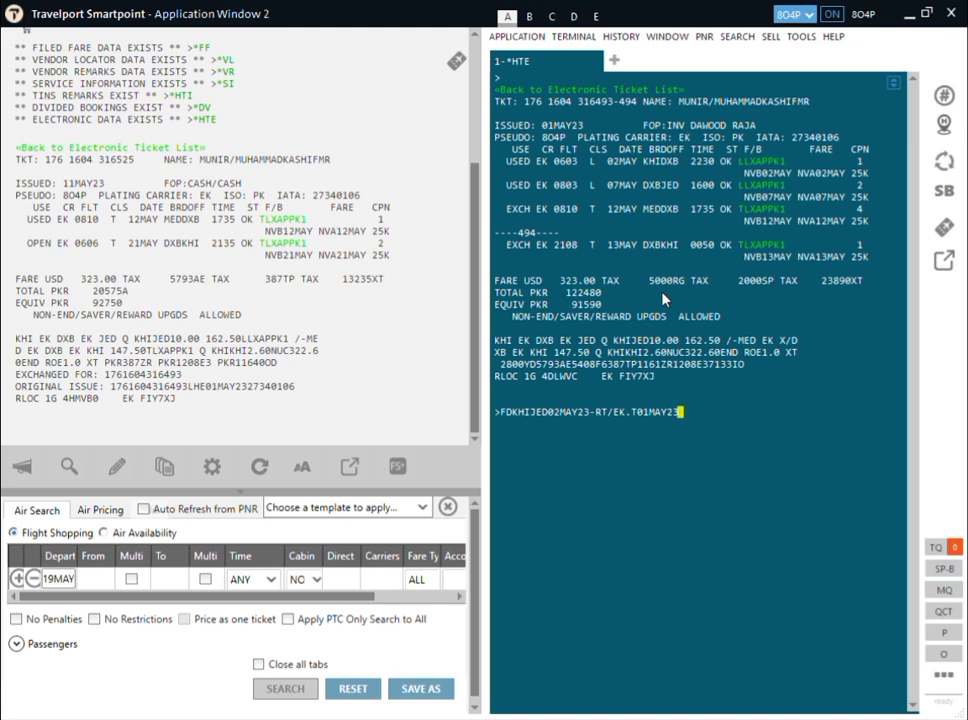
type("-T")
key("Return")
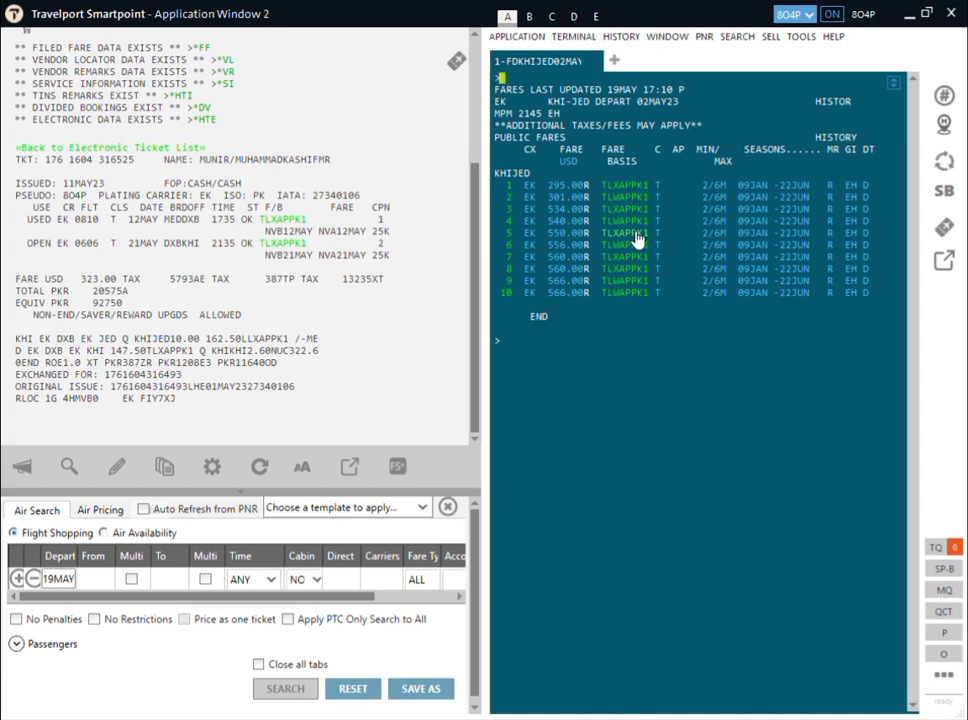
- Open the penalties rule of the first TLXAPPK1 fare and examine the charges for changes at any time and for no-show
left_click(567, 193)
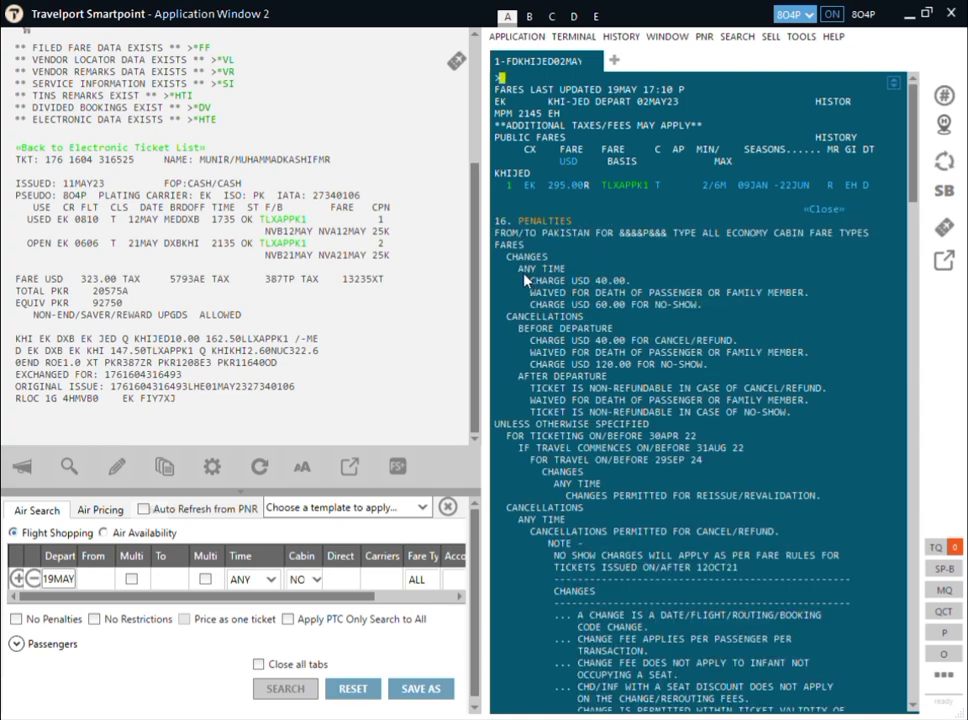
left_click_drag(507, 257, 630, 297)
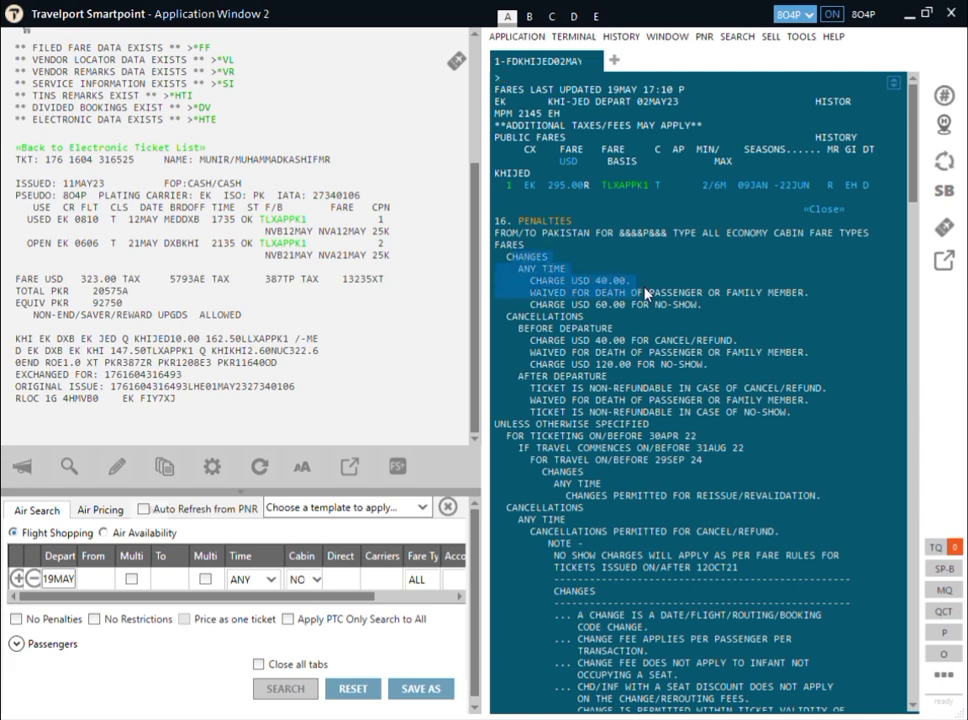
left_click(619, 284)
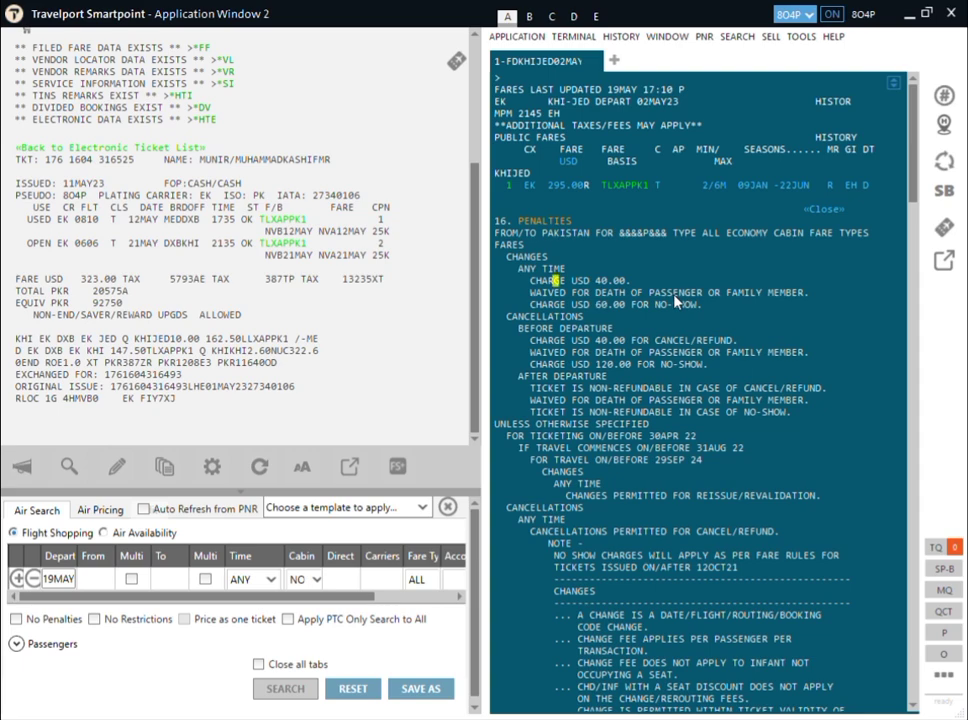
scroll(612, 298, "down", 2)
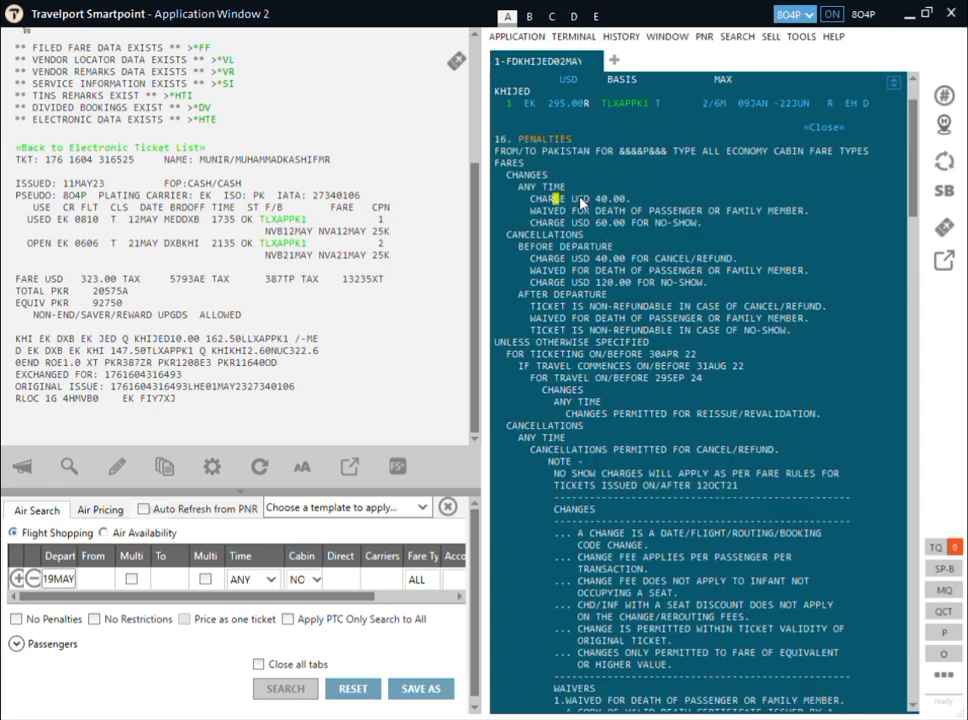
left_click_drag(572, 198, 630, 198)
left_click_drag(517, 186, 810, 218)
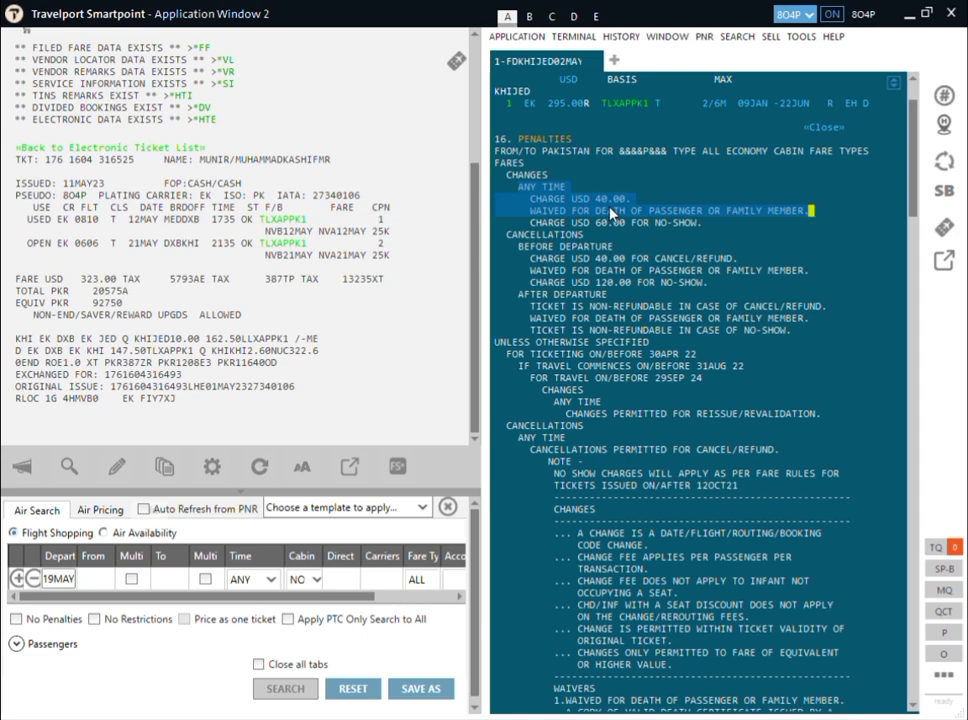
scroll(610, 313, "up", 2)
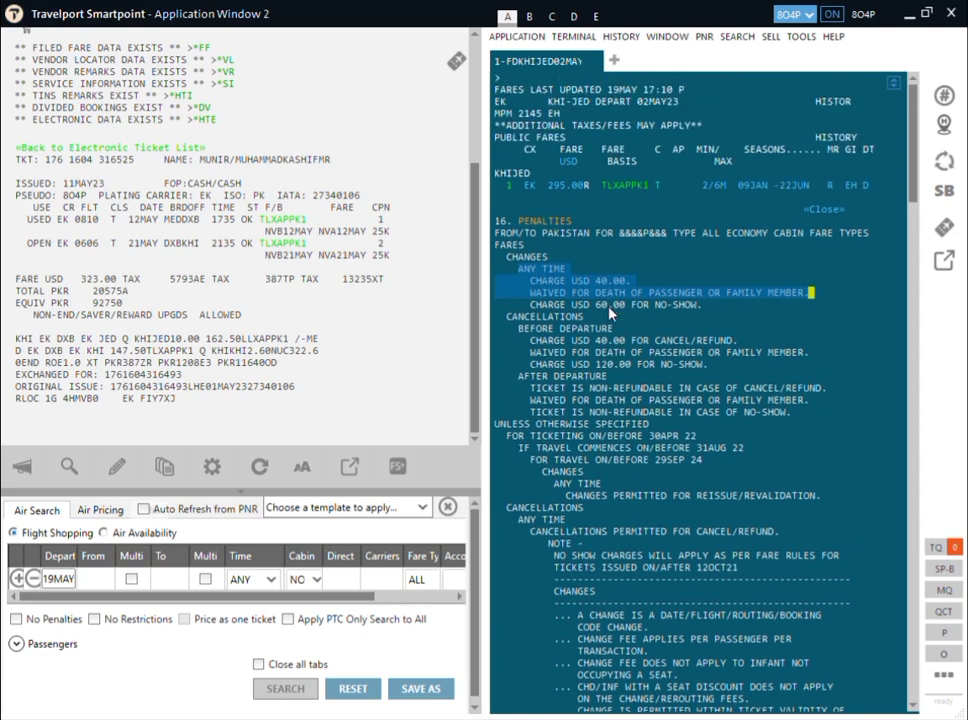
- List the booking's filed fares with *FF and expand filed fare FB1 to review its details
left_click(520, 81)
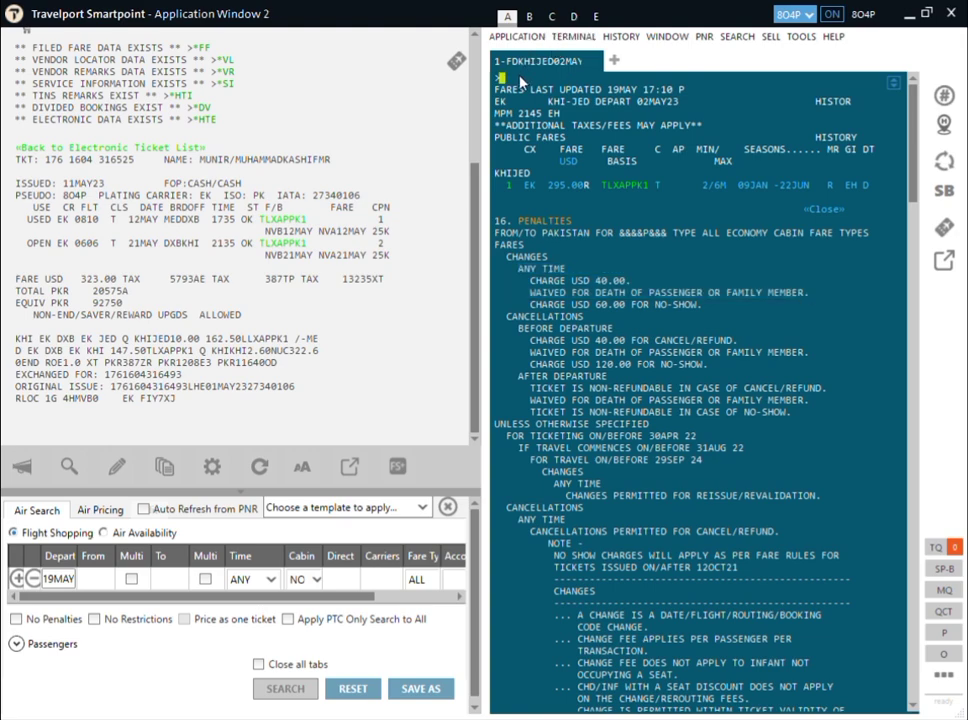
type("*FF")
key("Return")
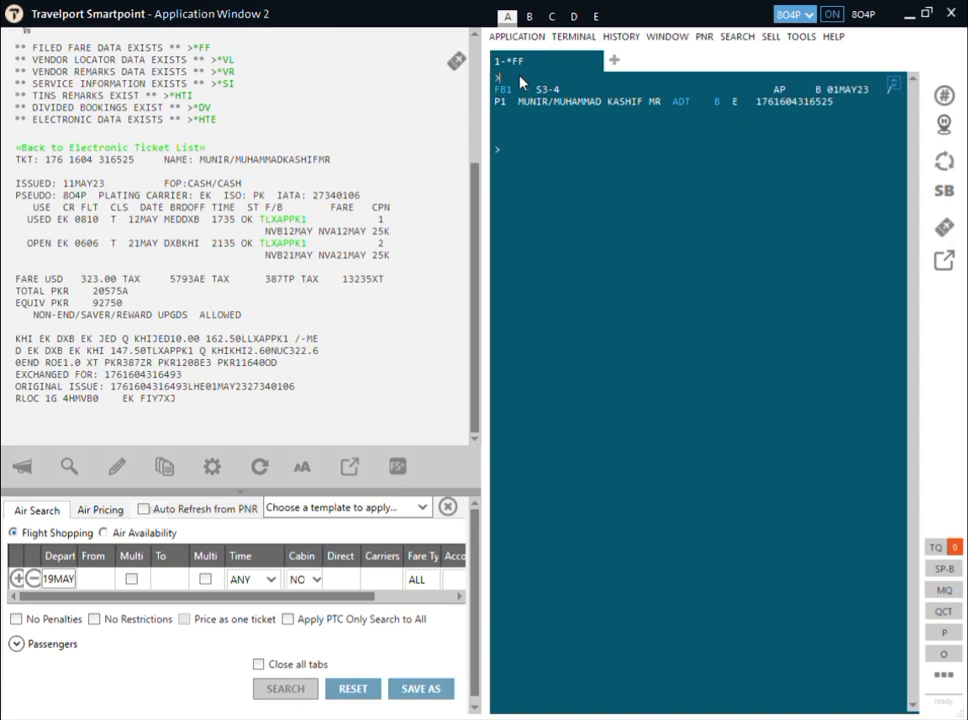
left_click(501, 89)
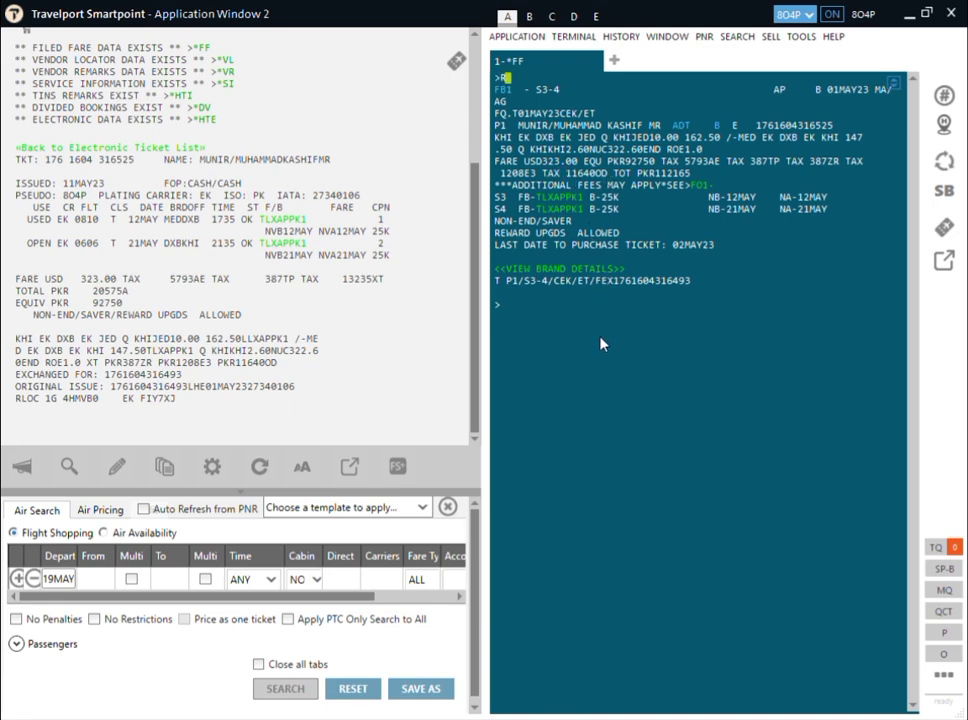
- Enter the received-from field with the agent's name, end and retrieve the booking with ER, and reload it with IR
type("R.ARSLAN")
key("Return")
type("ER")
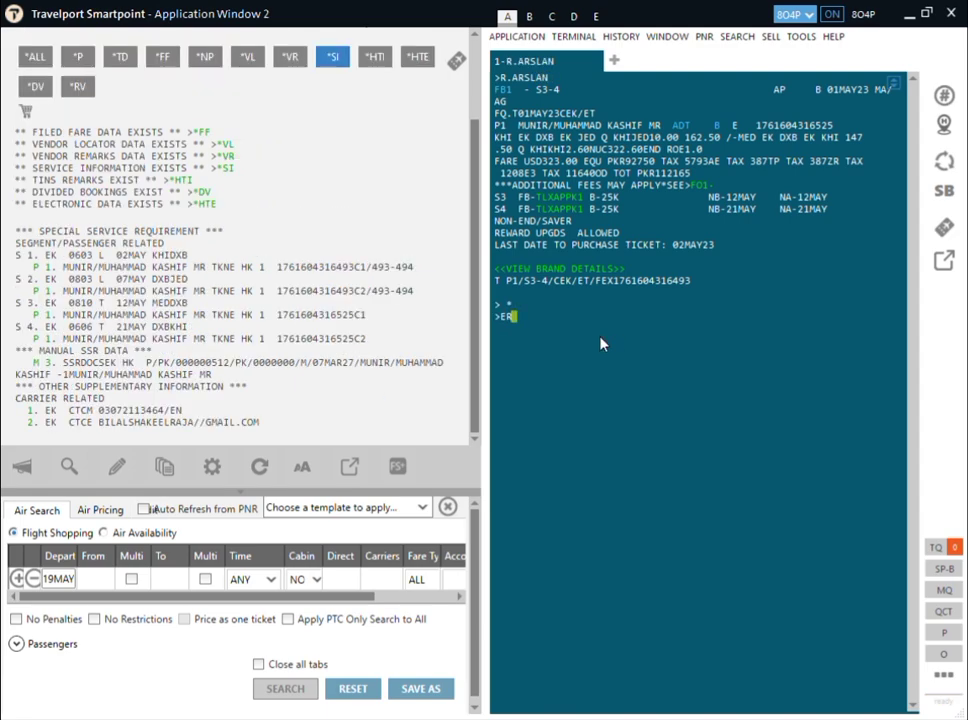
key("Return")
type("IR")
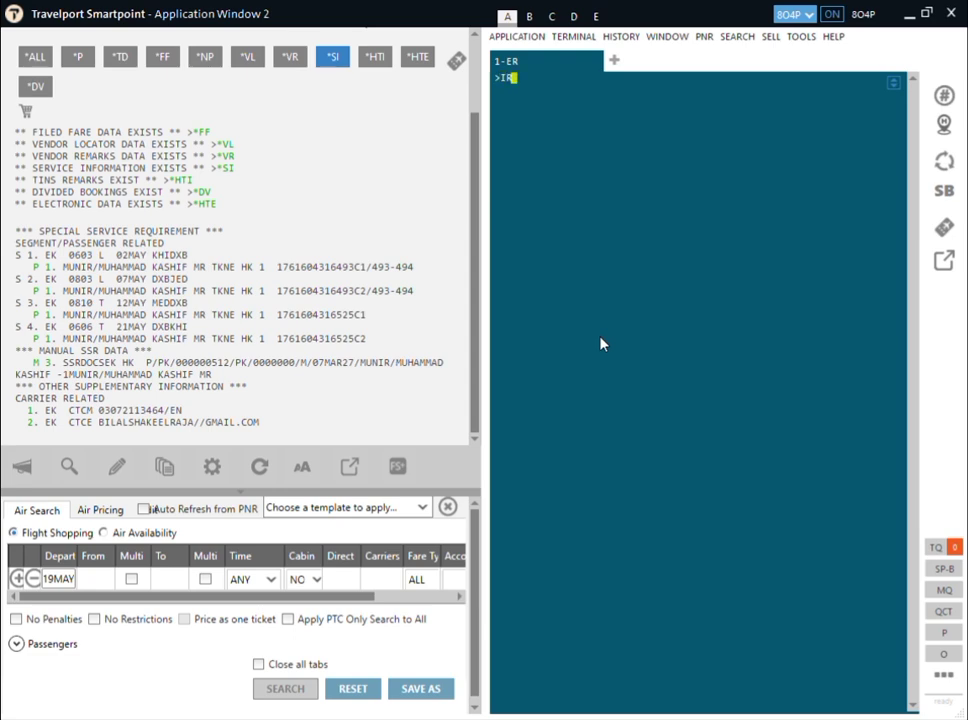
key("Return")
- List the booking's electronic tickets and open the first, original ticket to examine its coupons, fare and taxes
left_click_drag(474, 194, 480, 123)
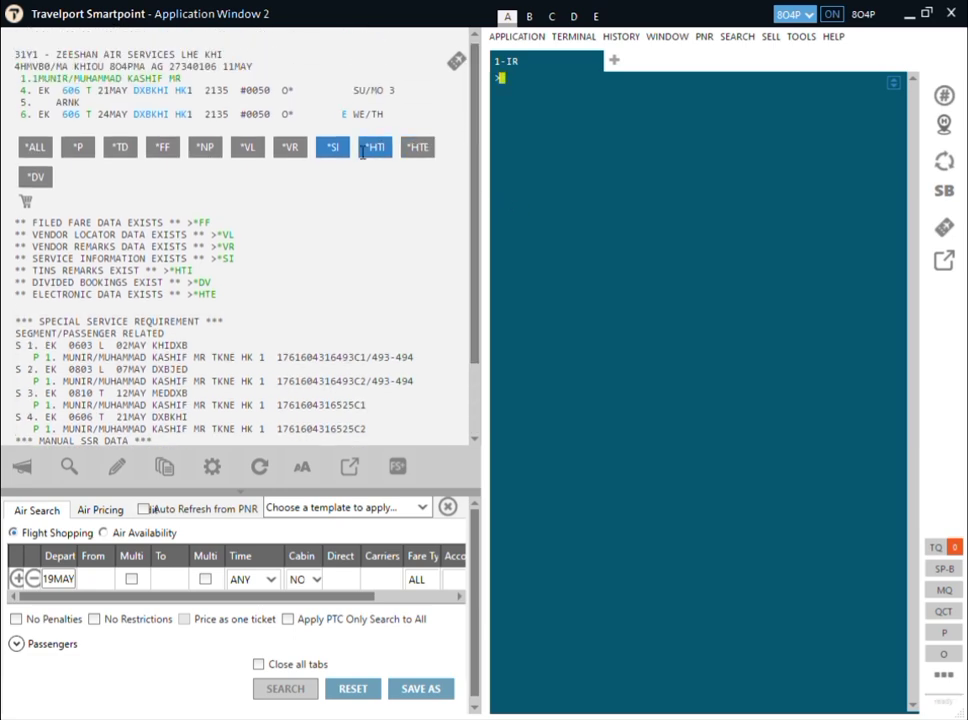
left_click(417, 148)
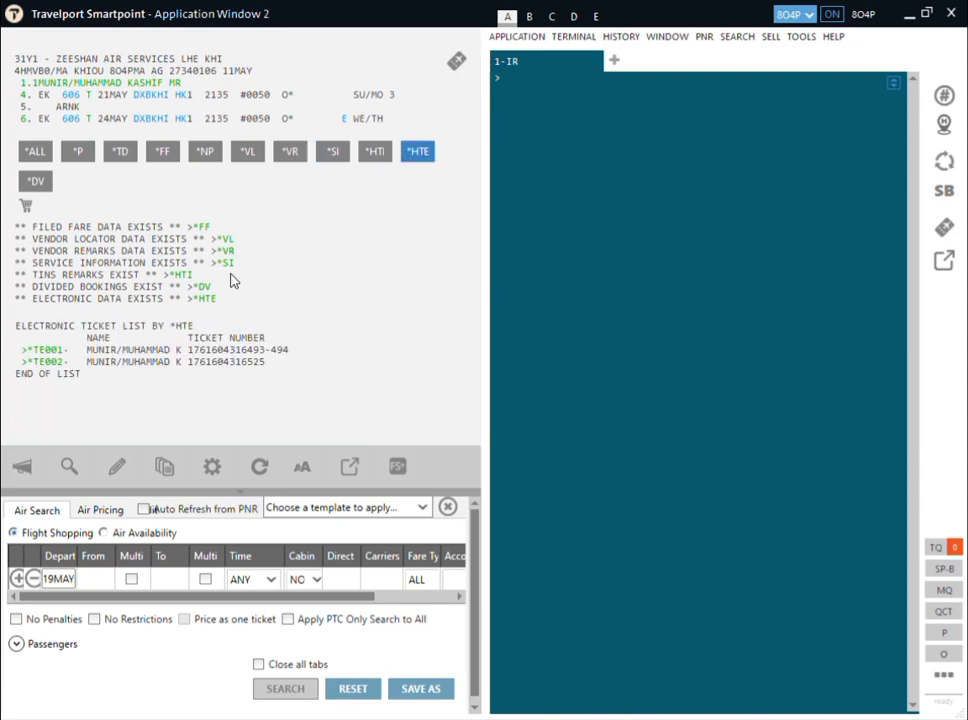
left_click(52, 355)
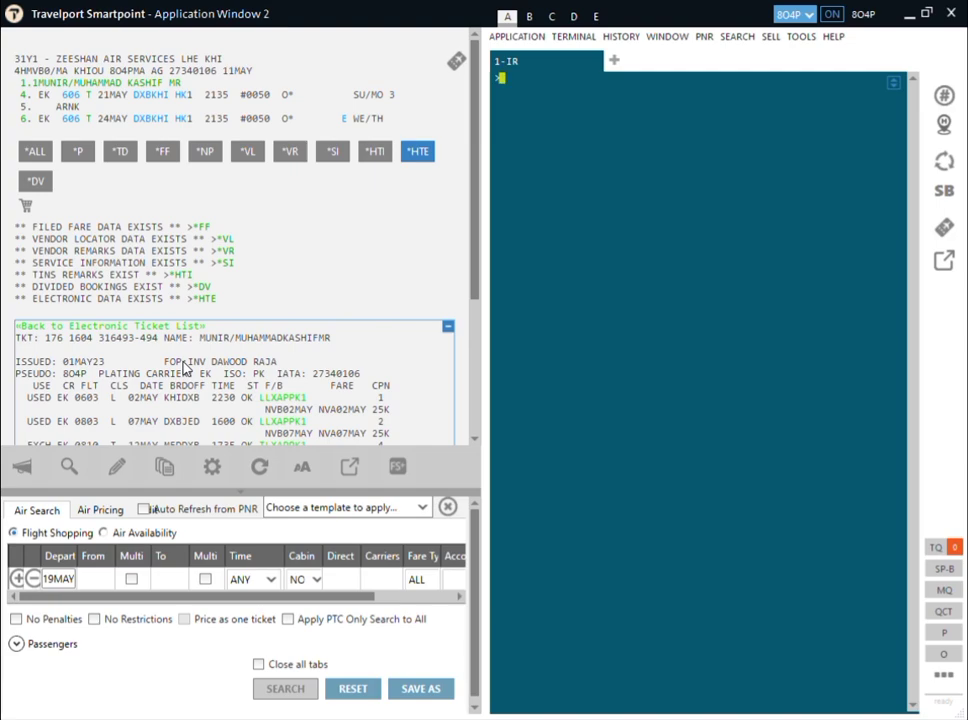
scroll(183, 368, "down", 3)
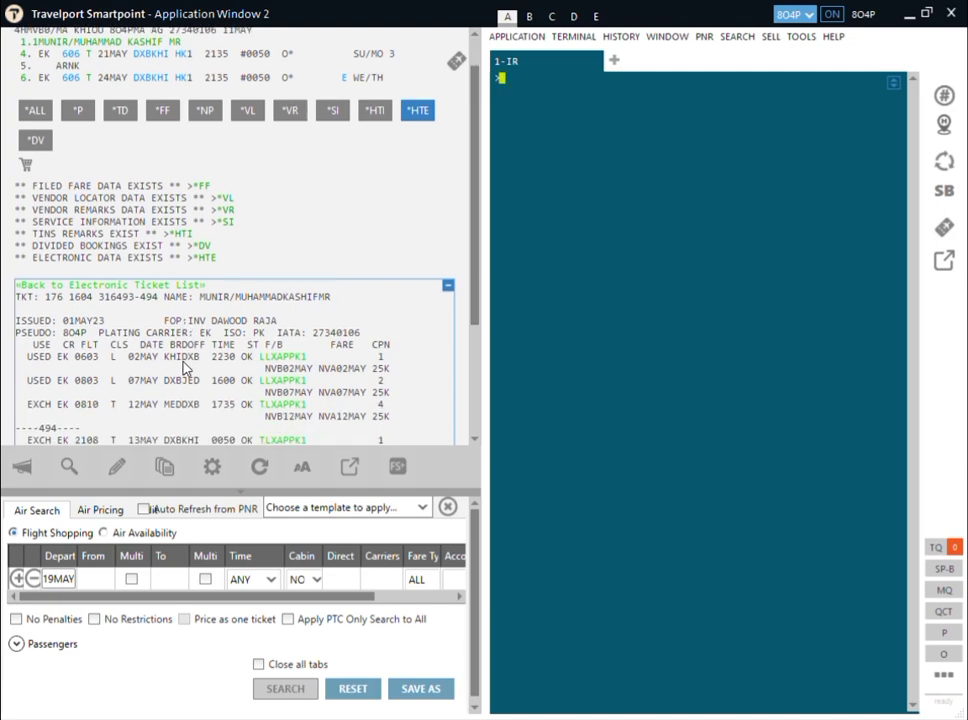
scroll(122, 255, "up", 3)
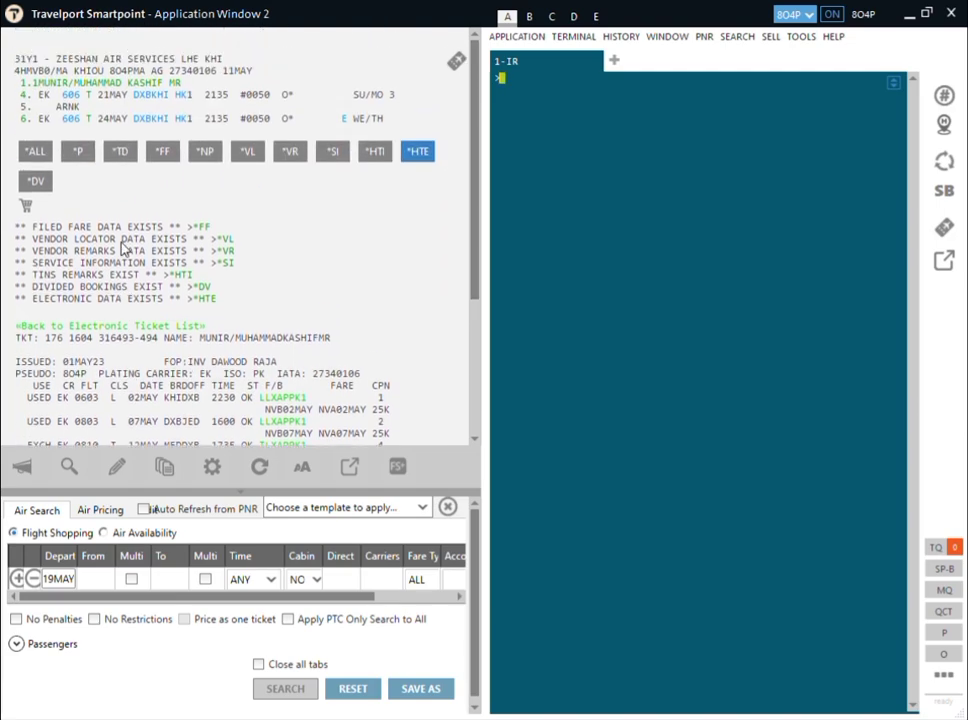
left_click(120, 326)
left_click(62, 354)
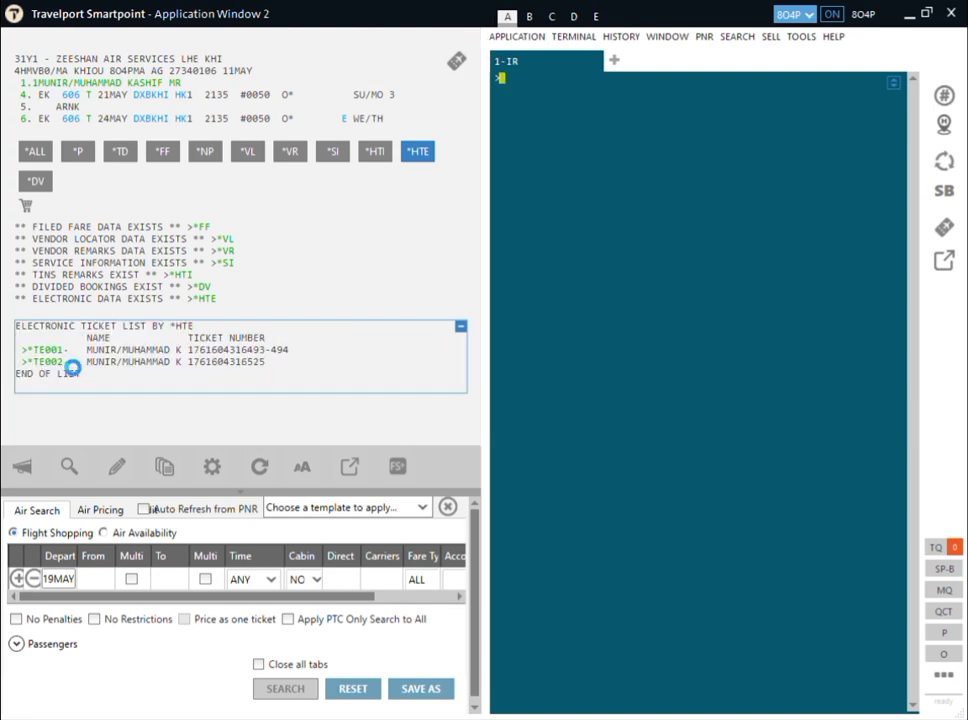
scroll(236, 271, "down", 2)
scroll(236, 274, "down", 1)
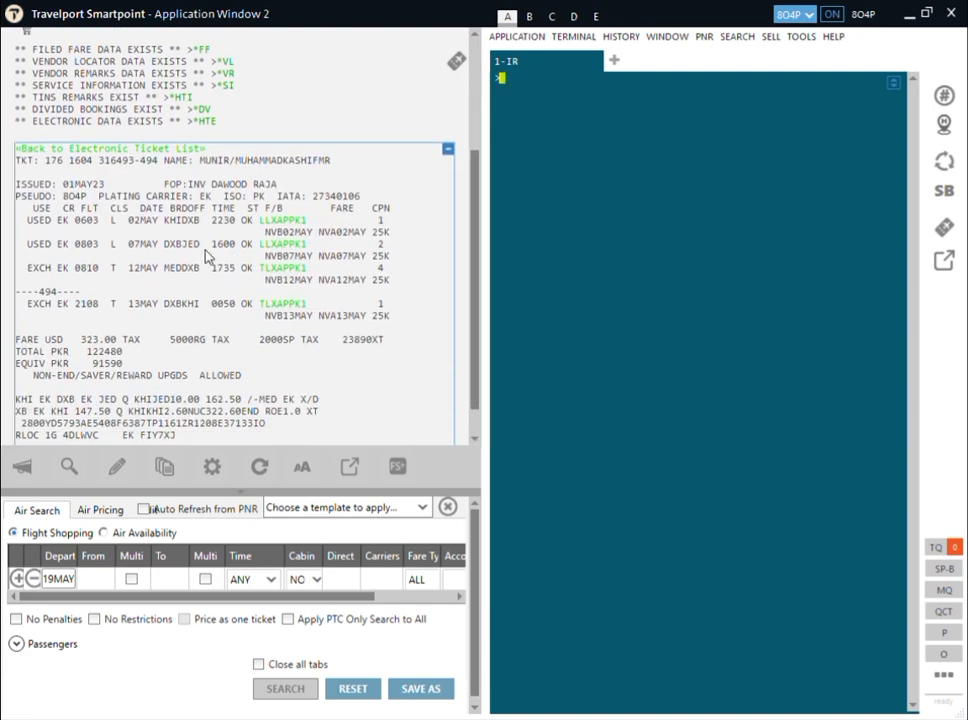